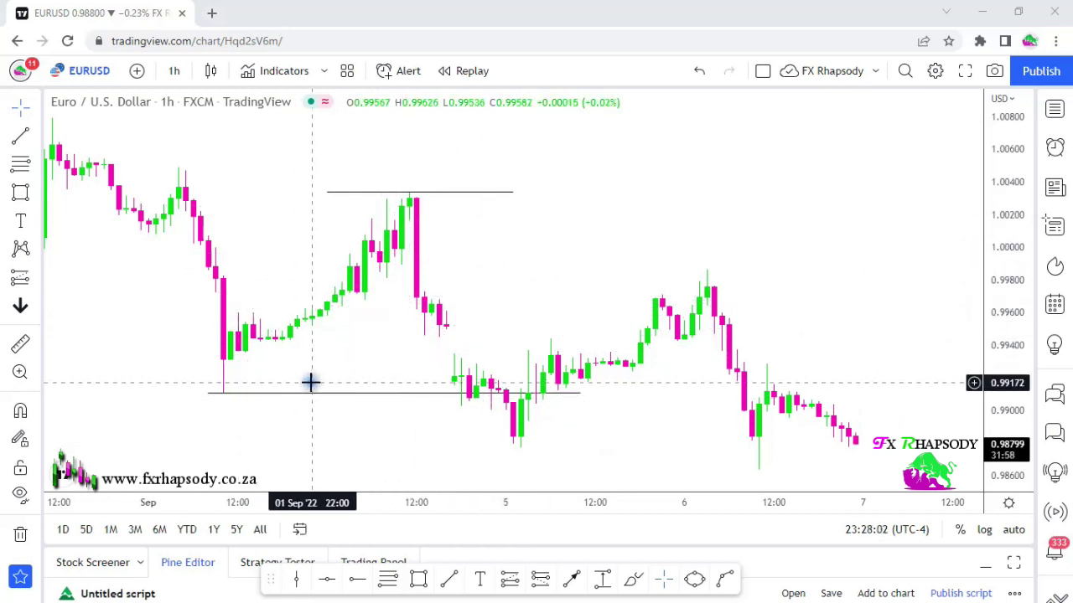
Step: Examine the hourly EURUSD price action around the marked swing high and swing low, including the 5 September drop below the low
mouse_move(528, 302)
mouse_down()
mouse_move(505, 294)
mouse_move(463, 307)
mouse_move(558, 285)
mouse_up()
scroll(460, 296, up, 1)
drag(1000, 343, 1004, 311)
drag(824, 349, 833, 307)
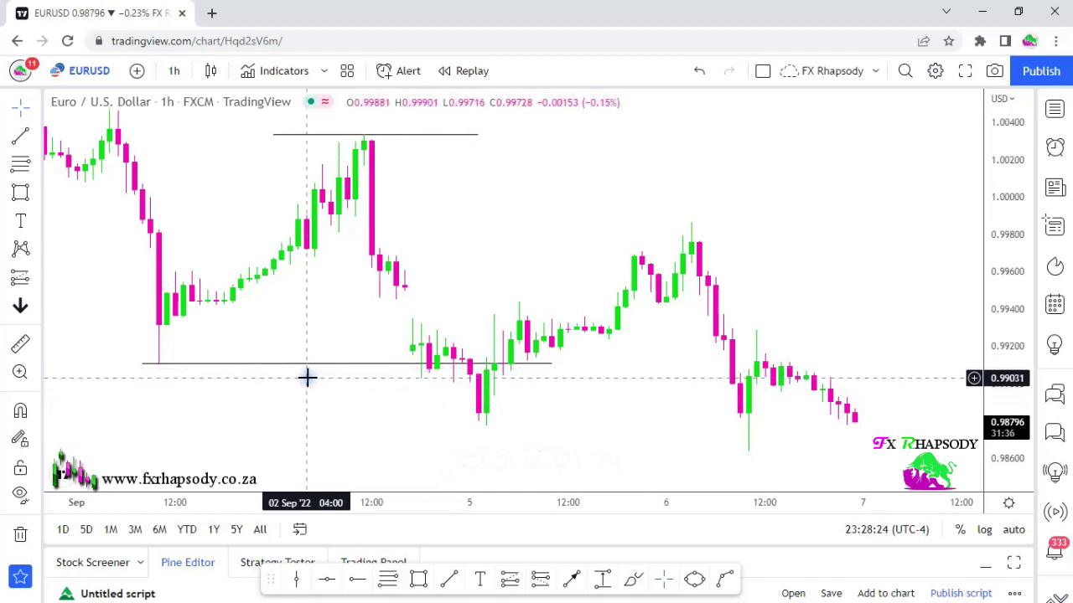
click(223, 363)
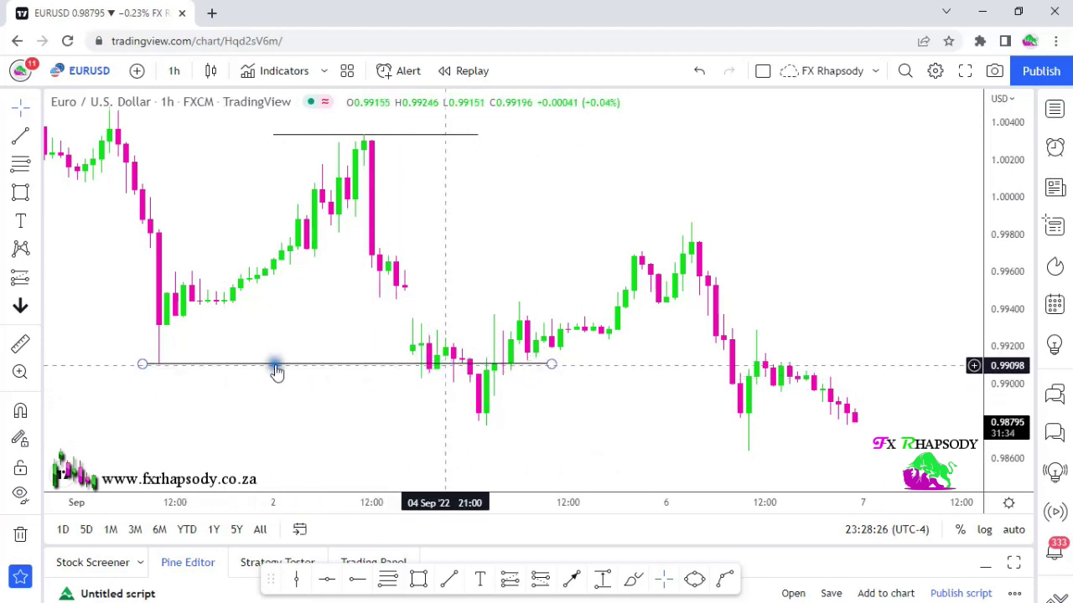
click(273, 135)
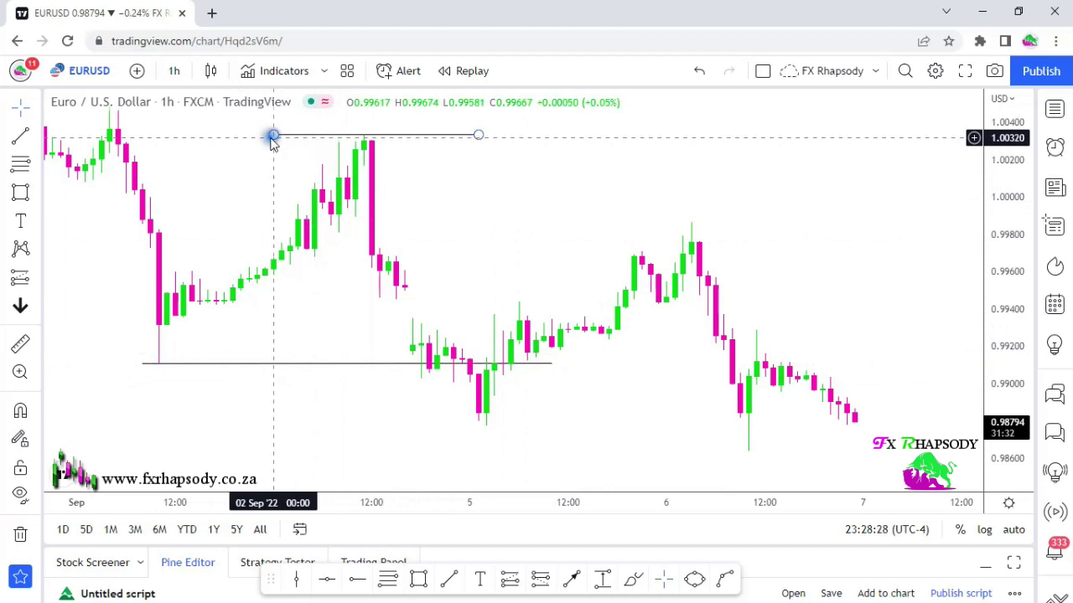
click(438, 162)
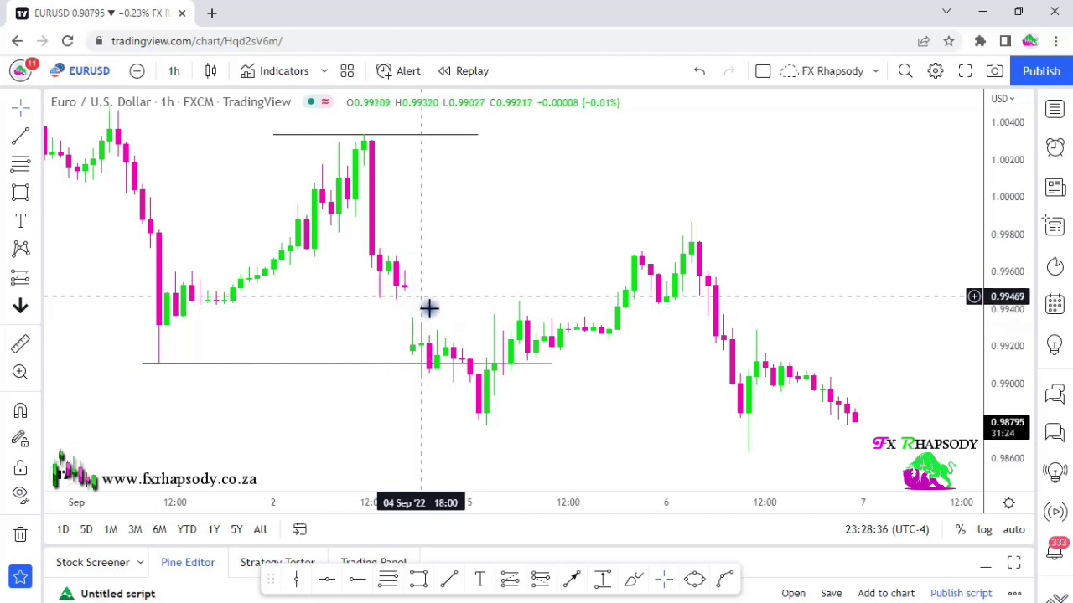
drag(453, 301, 599, 302)
scroll(455, 310, up, 3)
scroll(679, 259, down, 2)
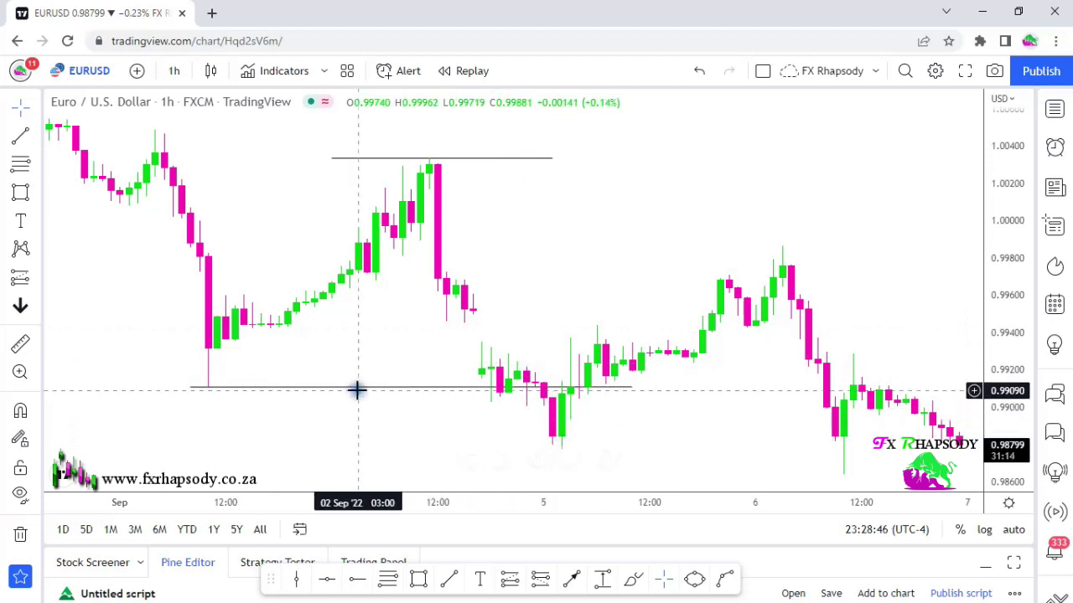
drag(679, 404, 675, 364)
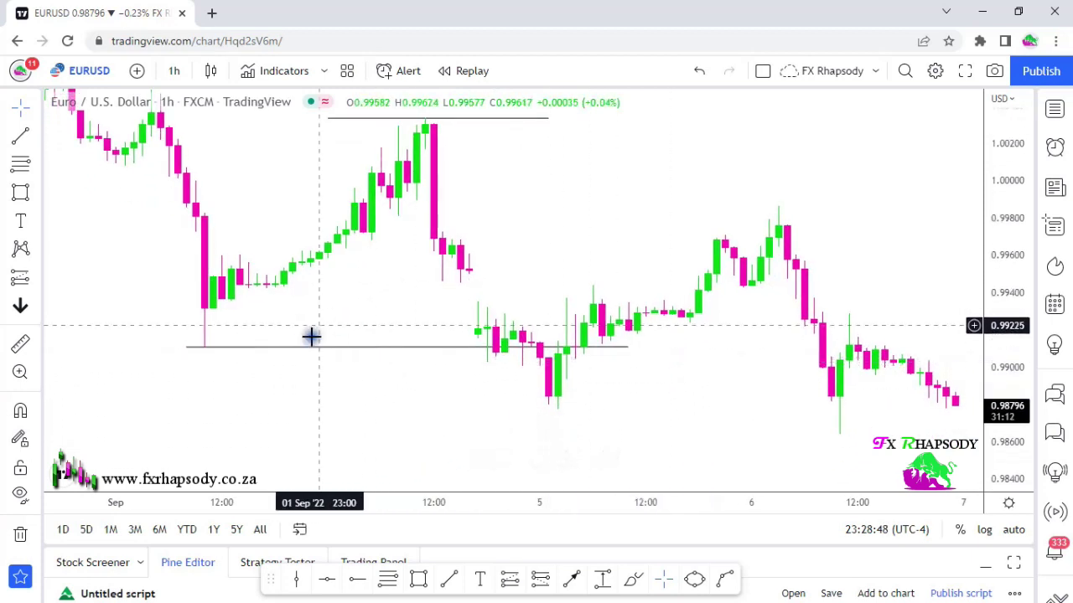
click(388, 347)
click(489, 349)
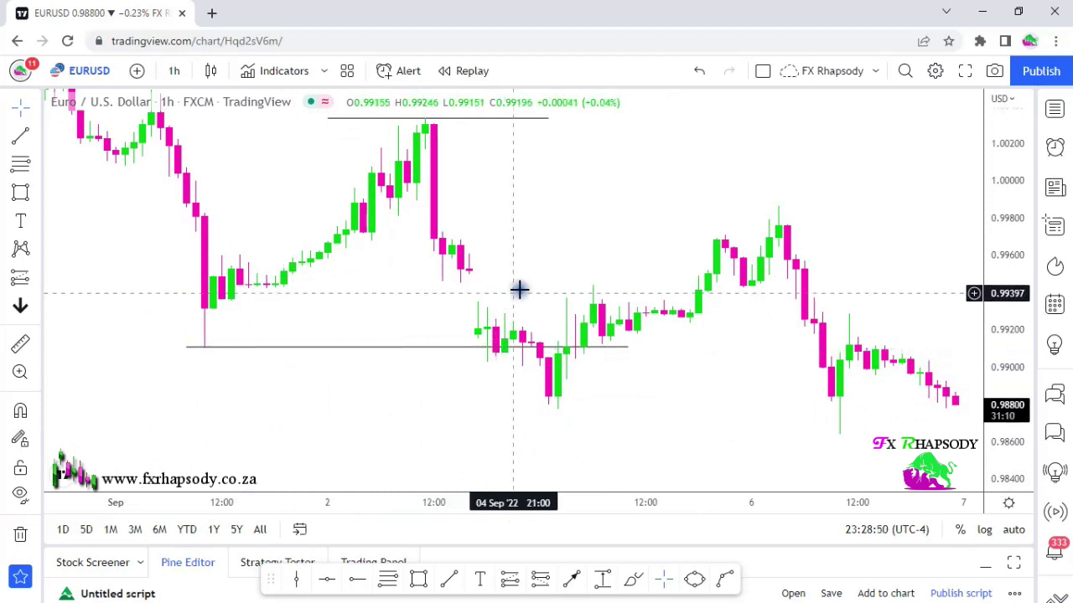
click(551, 358)
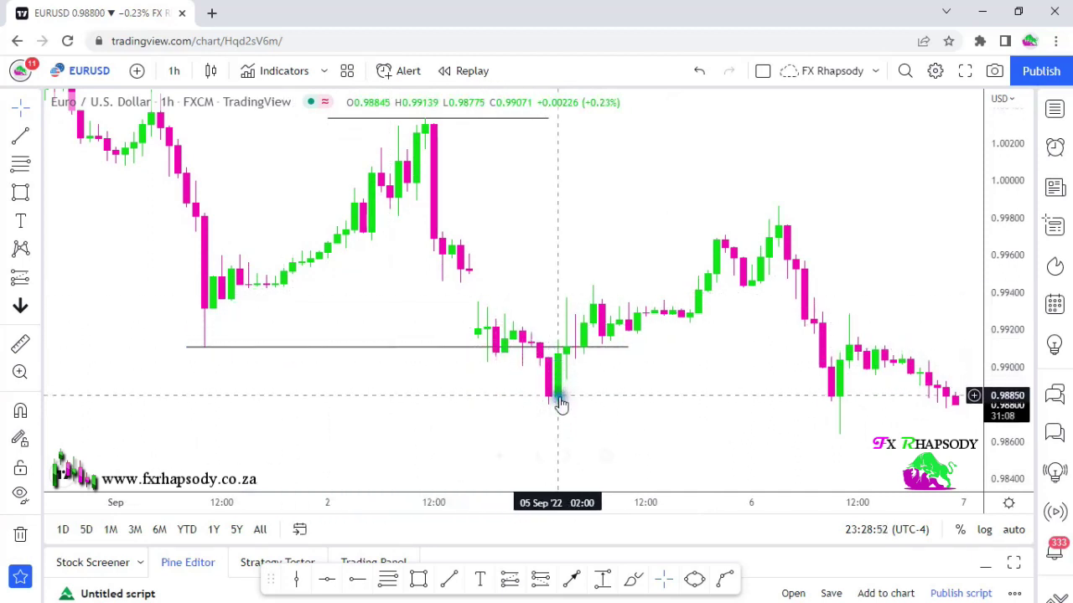
drag(592, 235, 539, 271)
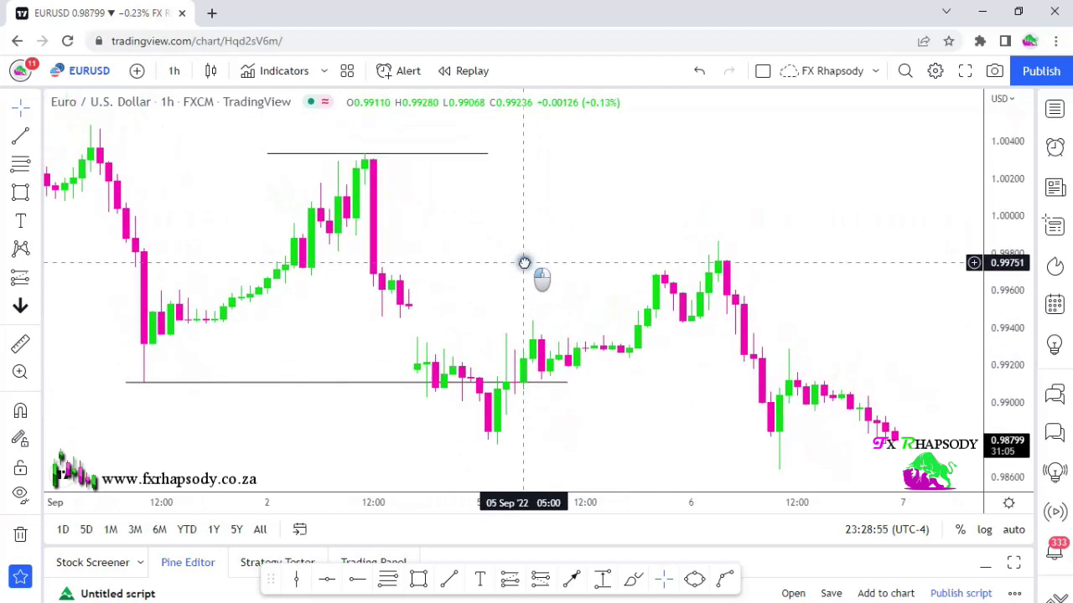
click(479, 386)
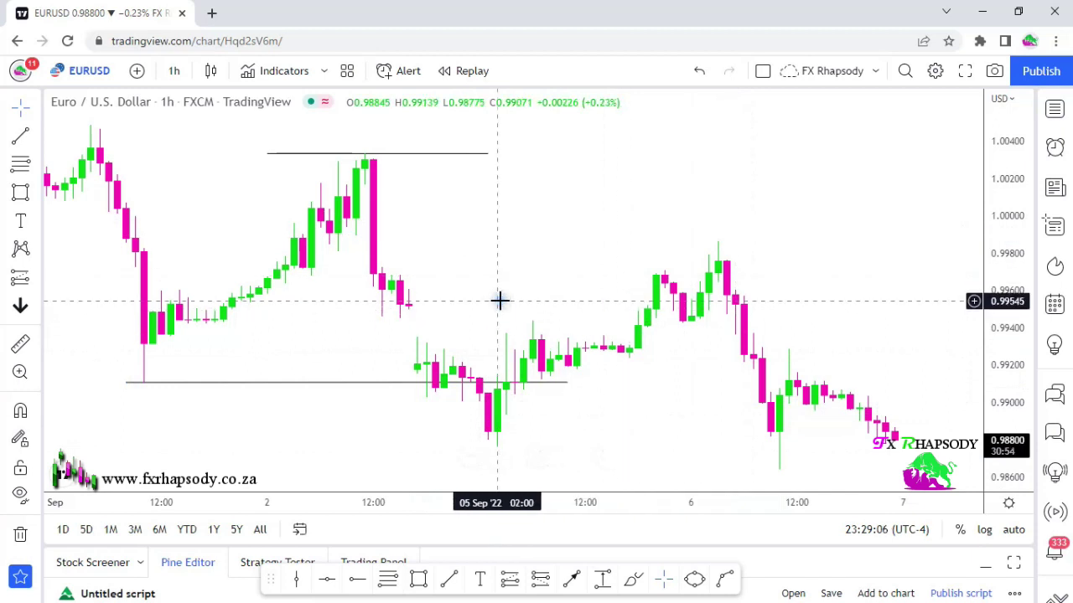
mouse_move(532, 283)
mouse_down()
mouse_move(491, 273)
mouse_move(506, 280)
mouse_up()
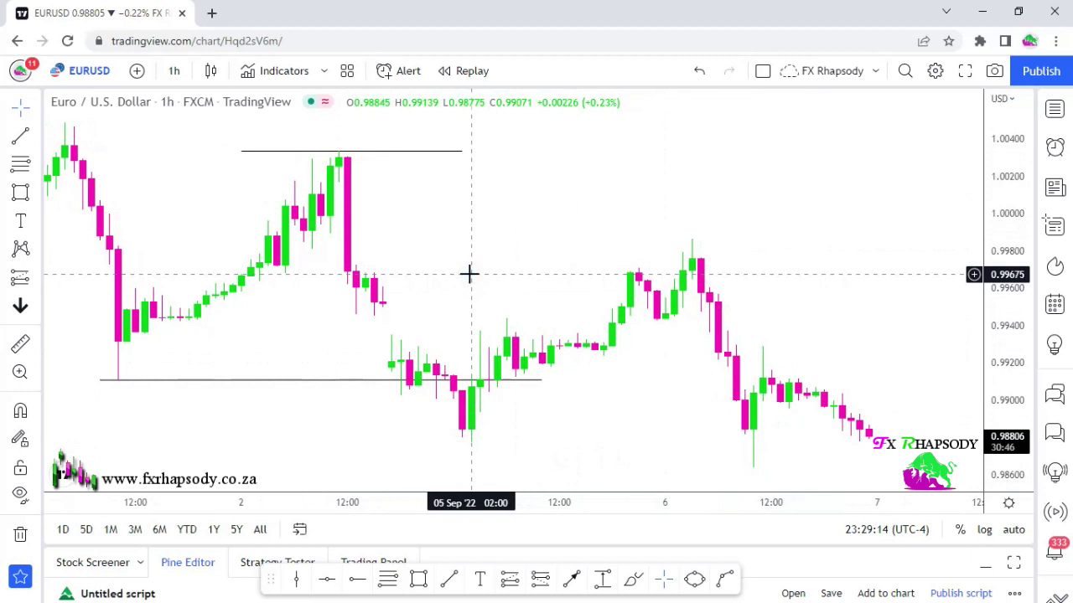
Step: Draw a Fibonacci retracement from the 2 September swing high at 1.00337 down to the 5 September low
click(387, 579)
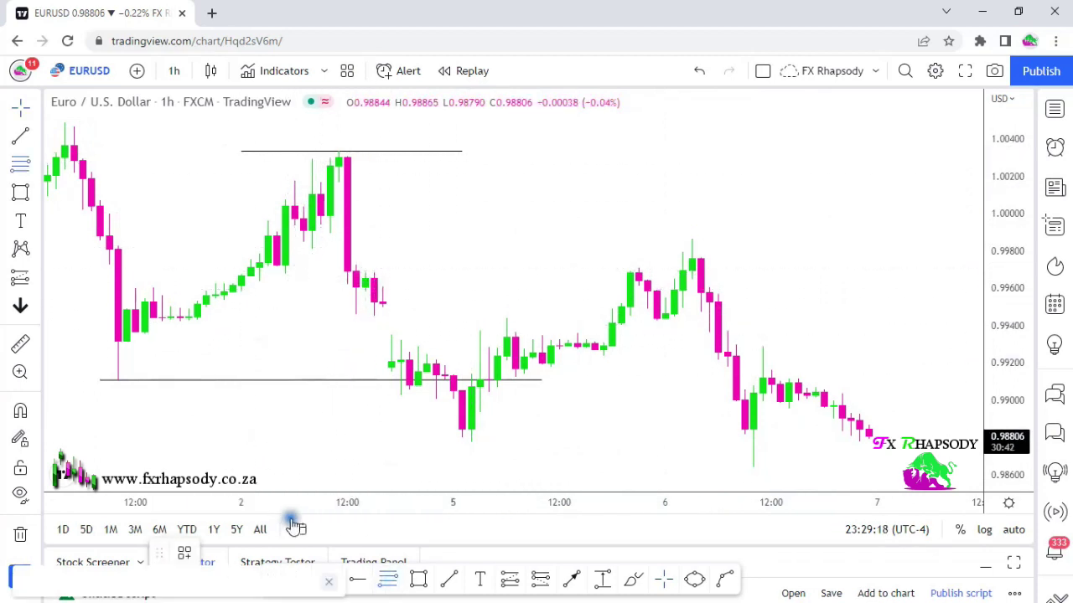
click(328, 481)
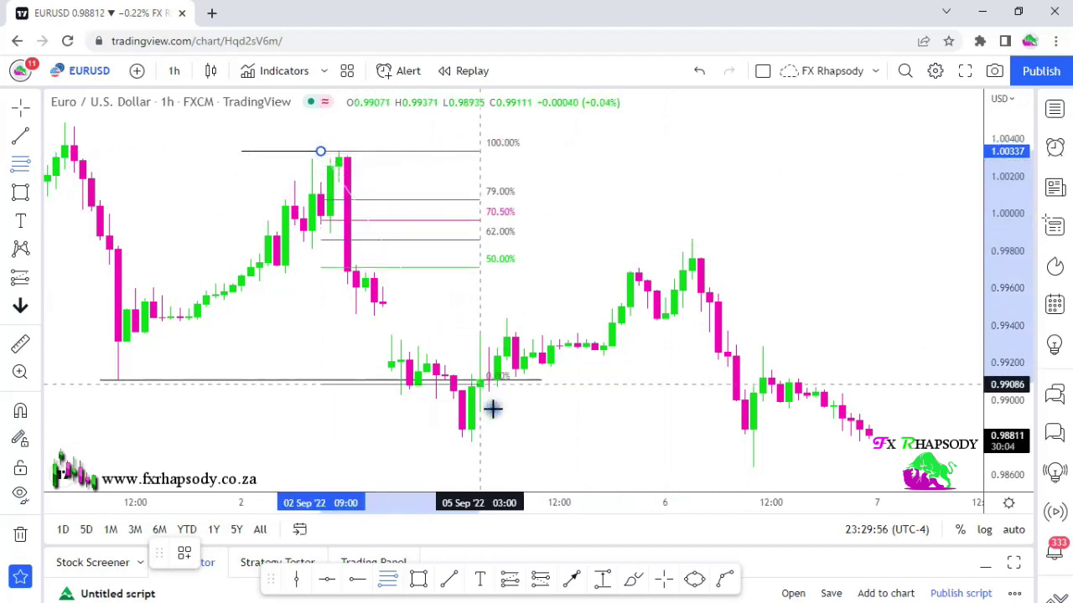
click(578, 443)
click(580, 405)
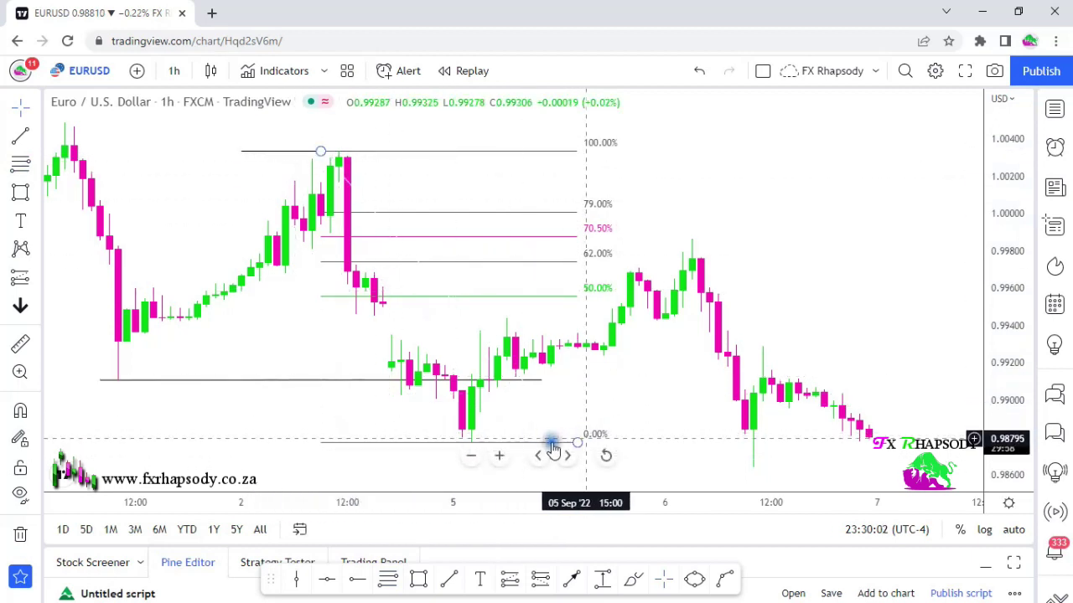
mouse_move(578, 441)
mouse_down()
mouse_move(575, 432)
mouse_move(572, 449)
mouse_up()
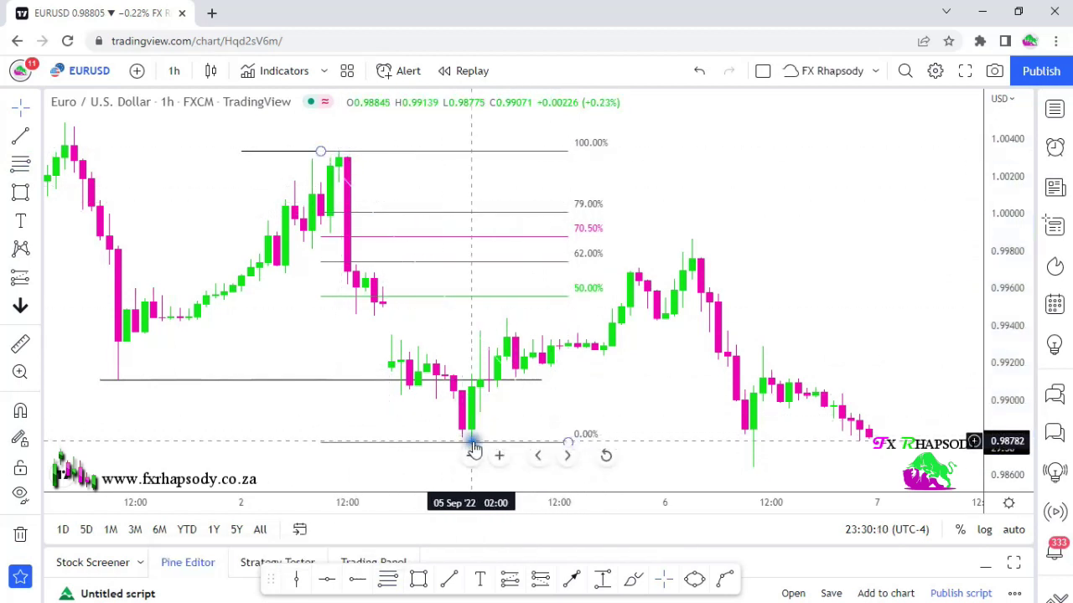
drag(617, 407, 636, 401)
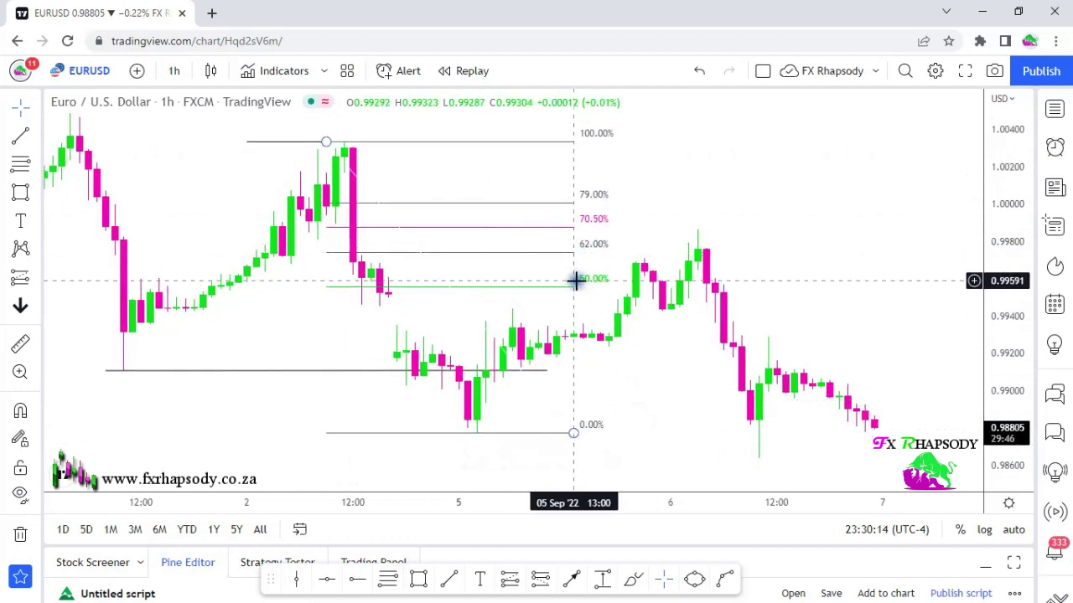
Step: Extend the Fibonacci retracement's end point to 6 September 11:00 while keeping it level with the 5 September low
drag(570, 431, 735, 441)
drag(762, 436, 763, 437)
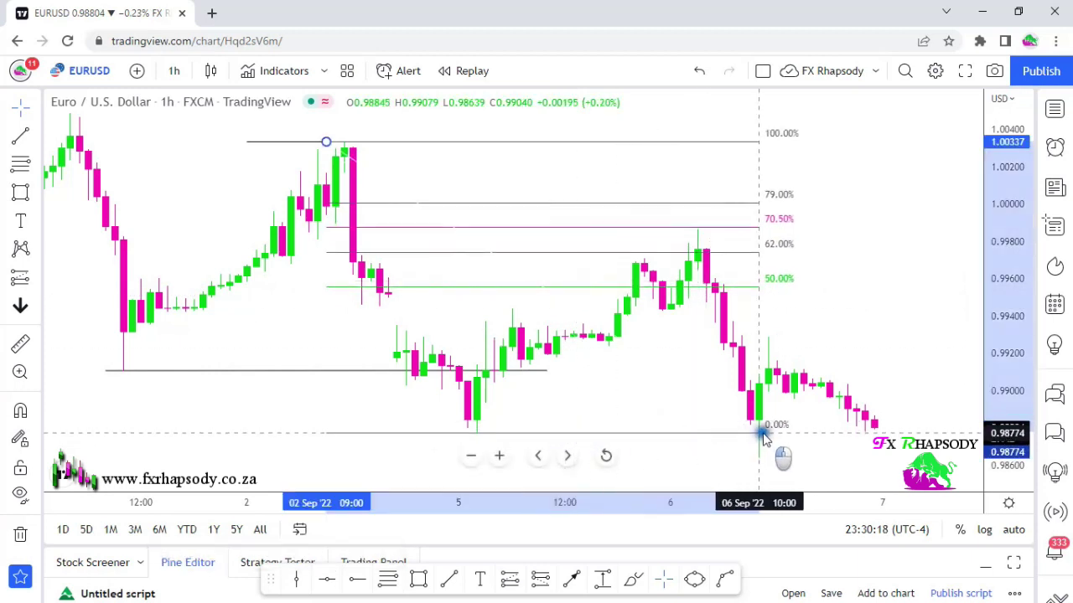
click(652, 410)
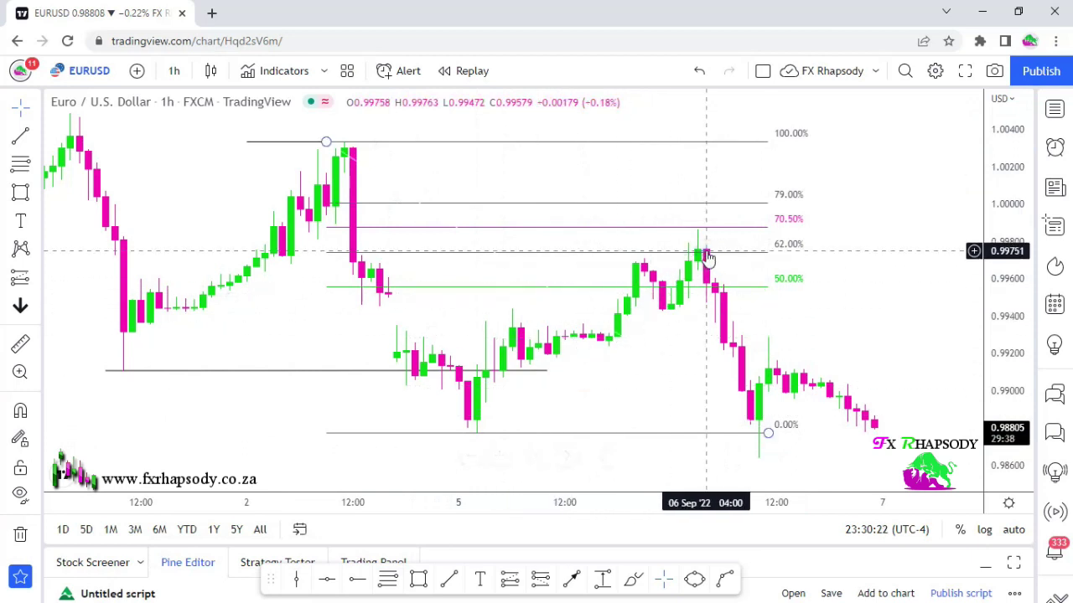
Step: Mark the 6 September high with a rectangle between the 62% and 70.5% retracement levels, ending at 6 September 07:00
click(419, 581)
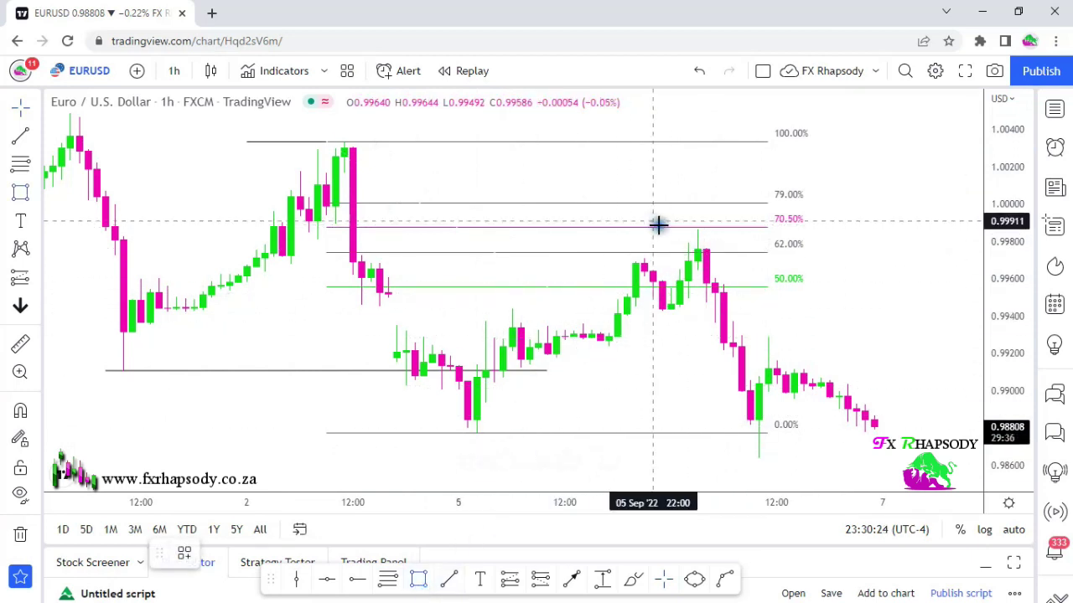
drag(718, 251, 637, 228)
click(633, 174)
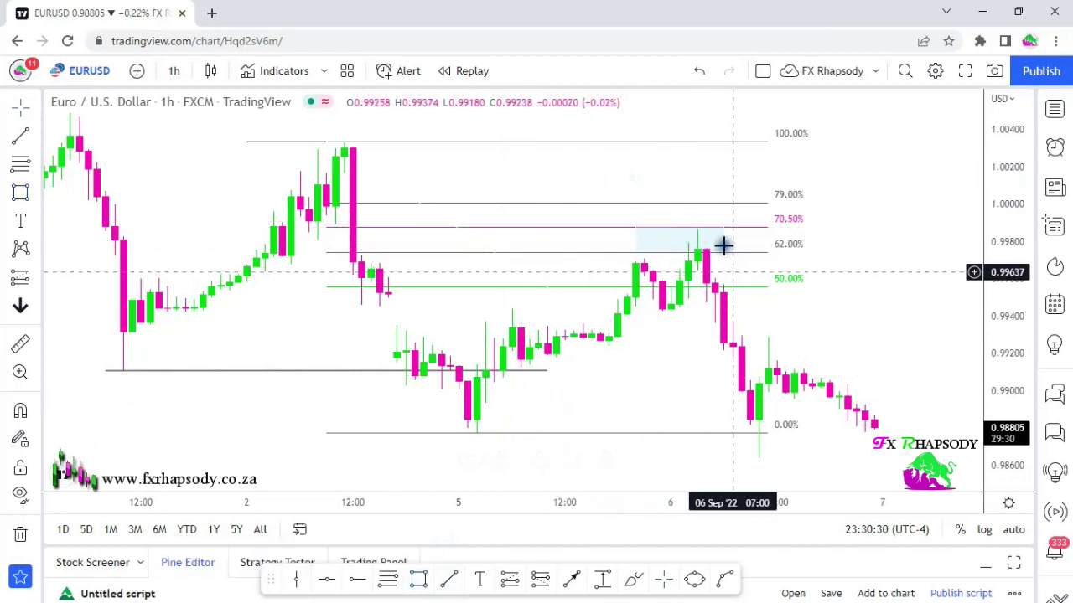
click(747, 444)
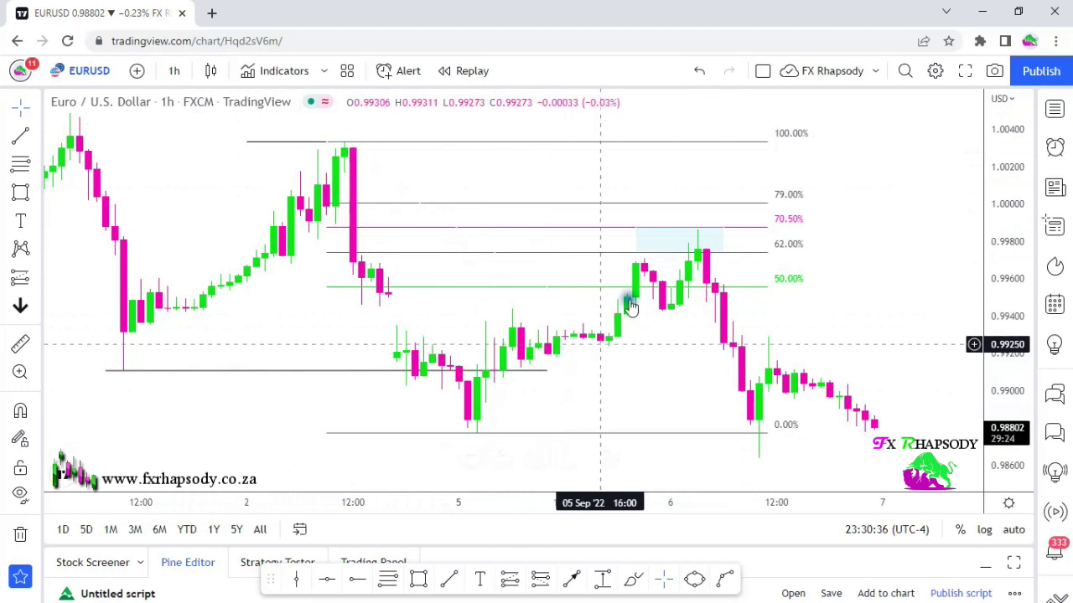
click(676, 230)
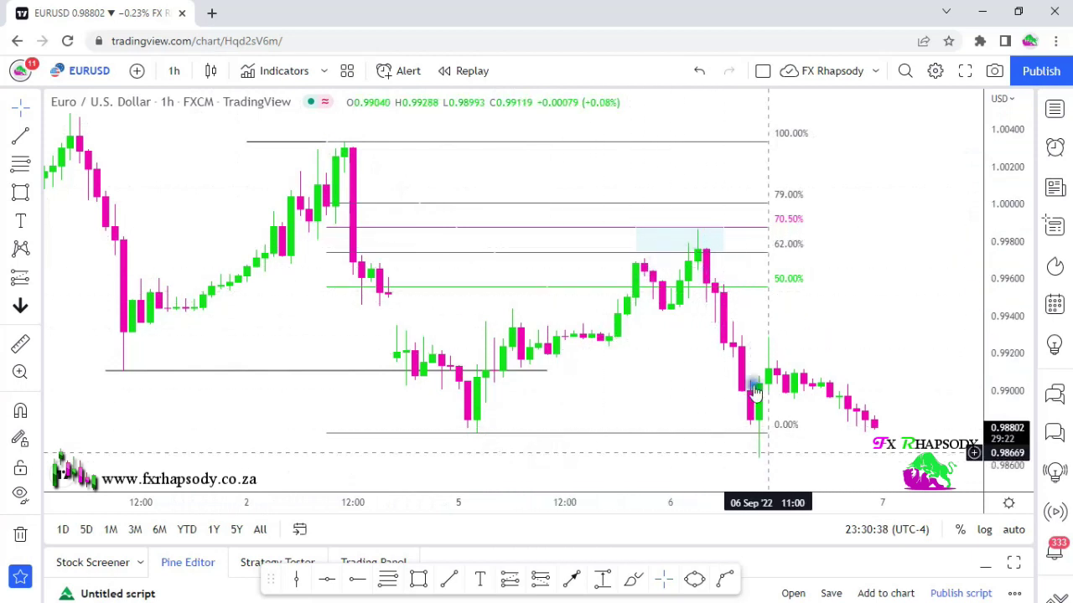
click(797, 446)
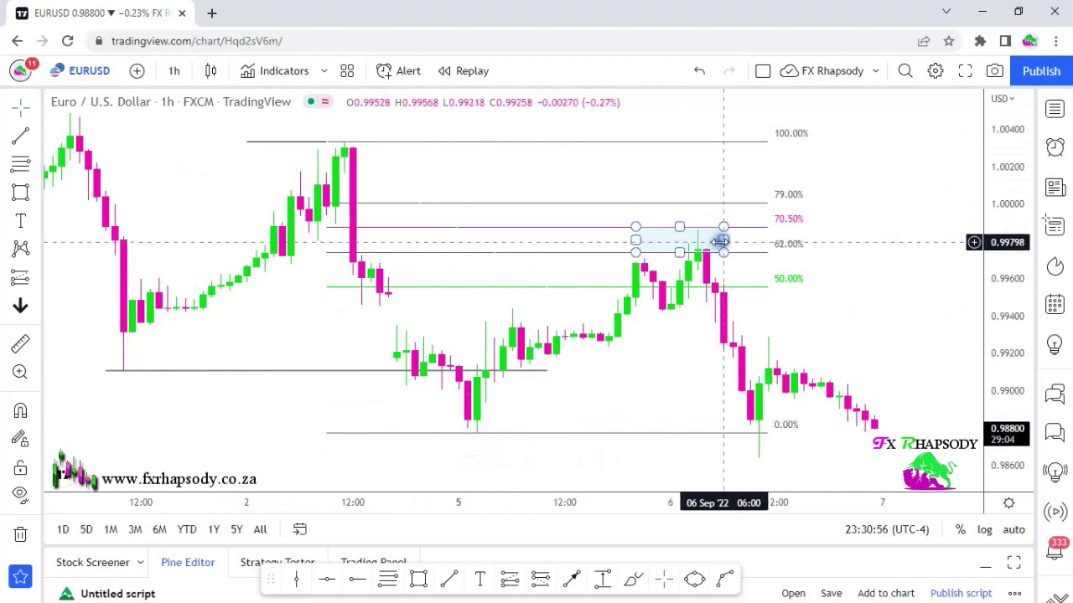
drag(724, 240, 732, 242)
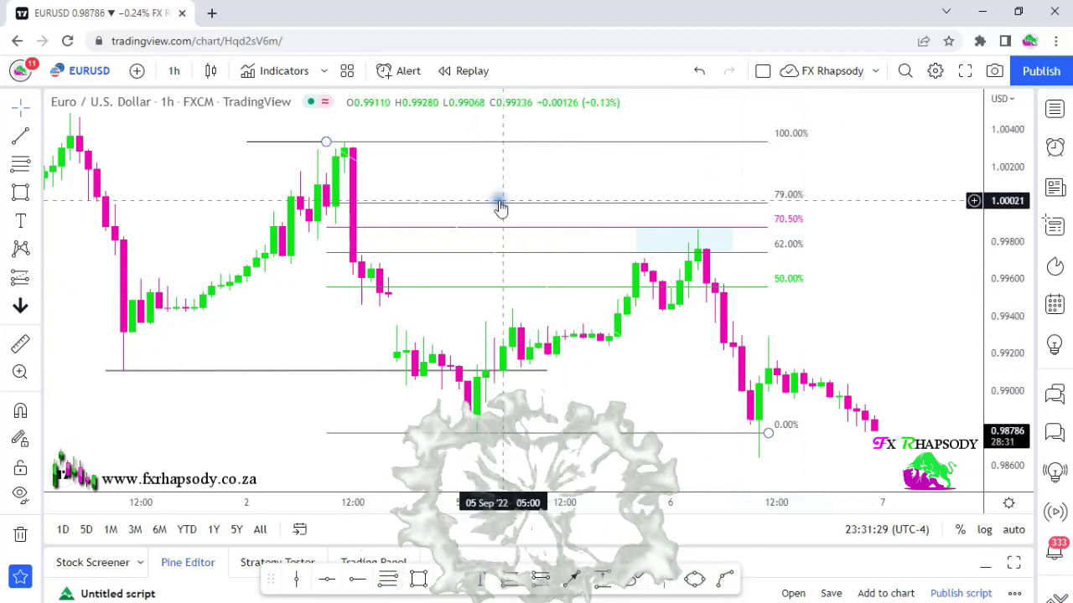
Step: Delete the Fibonacci retracement from the chart, keeping the rectangle
click(502, 203)
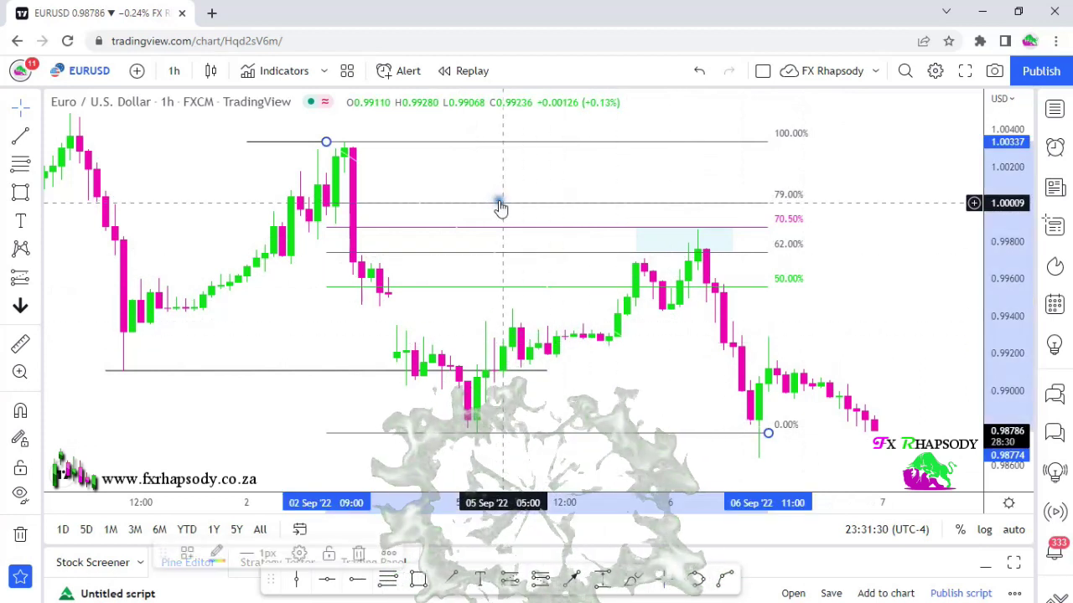
key(Delete)
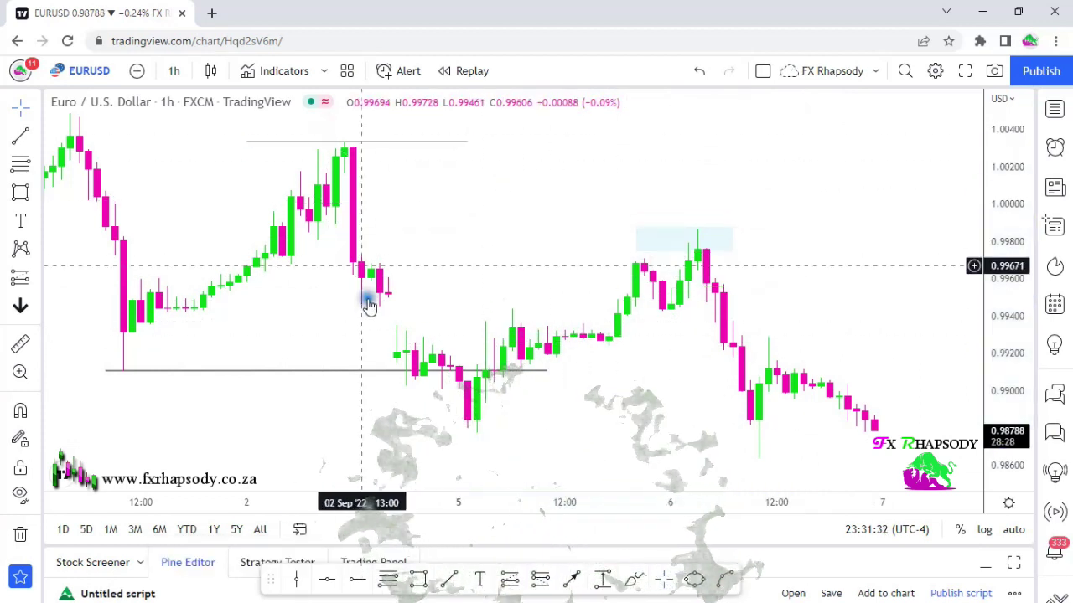
click(734, 237)
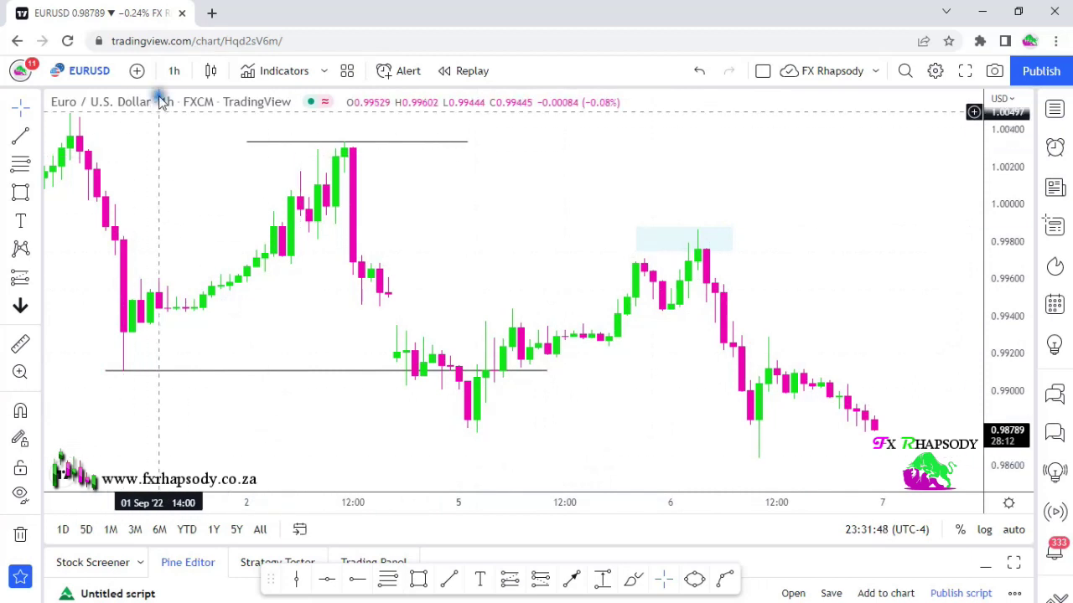
Step: Switch the EURUSD chart to the 5-minute timeframe
click(171, 72)
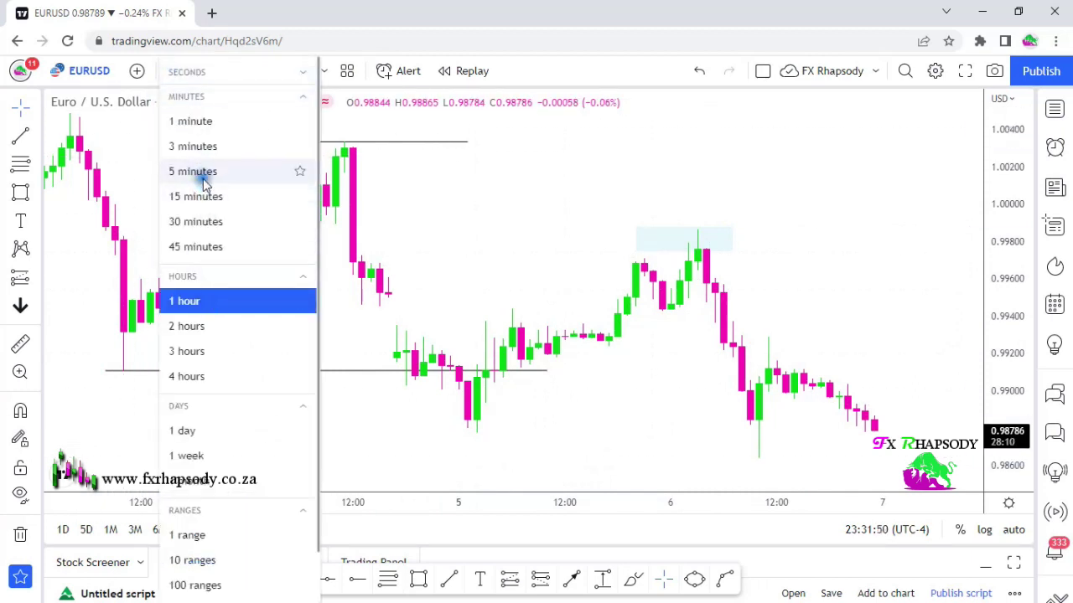
click(204, 176)
scroll(360, 323, down, 5)
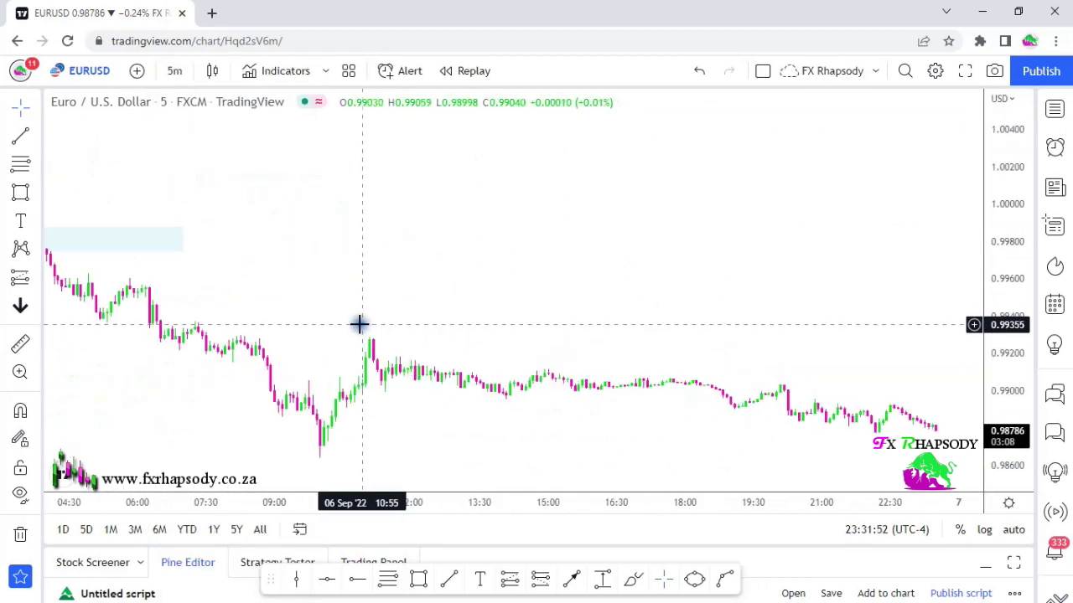
Step: Examine the 2 to 5 September price action around the black horizontal line near 0.9910
drag(410, 357, 931, 265)
drag(606, 360, 770, 369)
drag(1027, 368, 1001, 77)
drag(547, 353, 705, 281)
scroll(515, 385, up, 2)
drag(439, 354, 802, 305)
drag(474, 381, 860, 381)
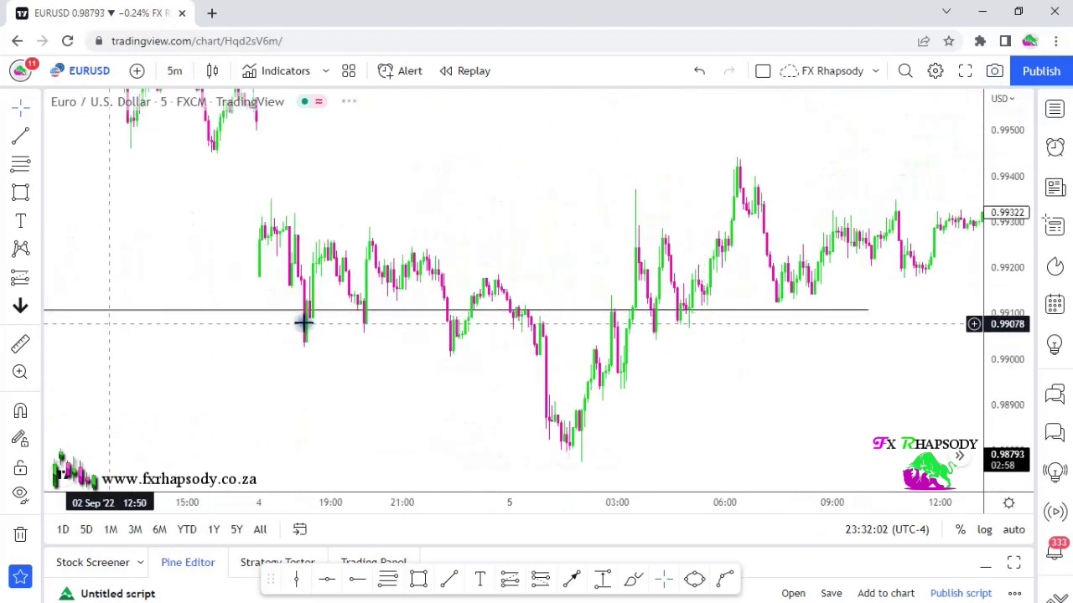
drag(193, 398, 540, 400)
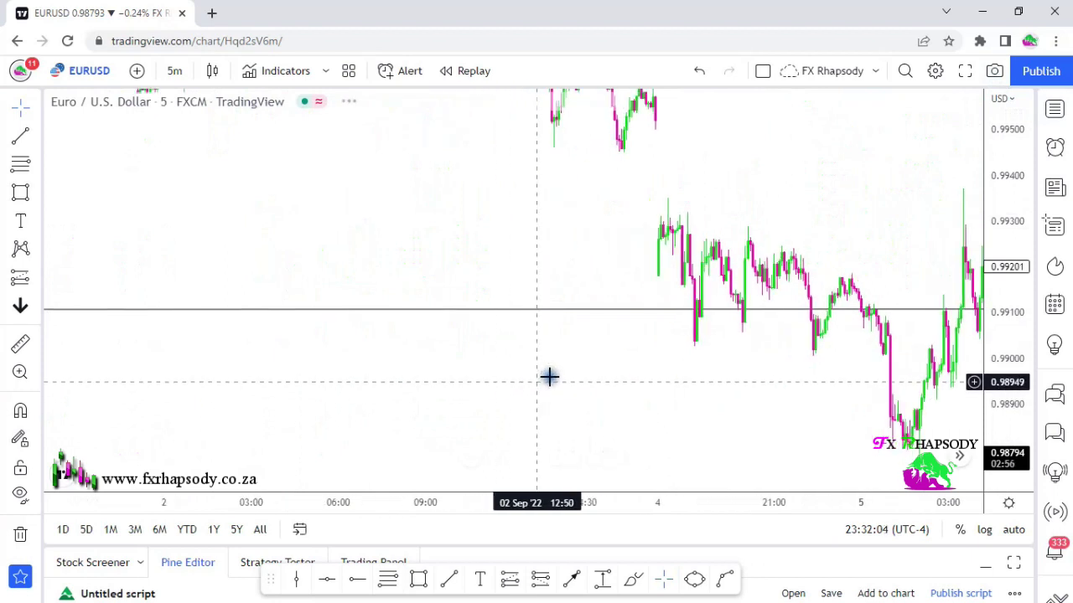
drag(575, 359, 757, 415)
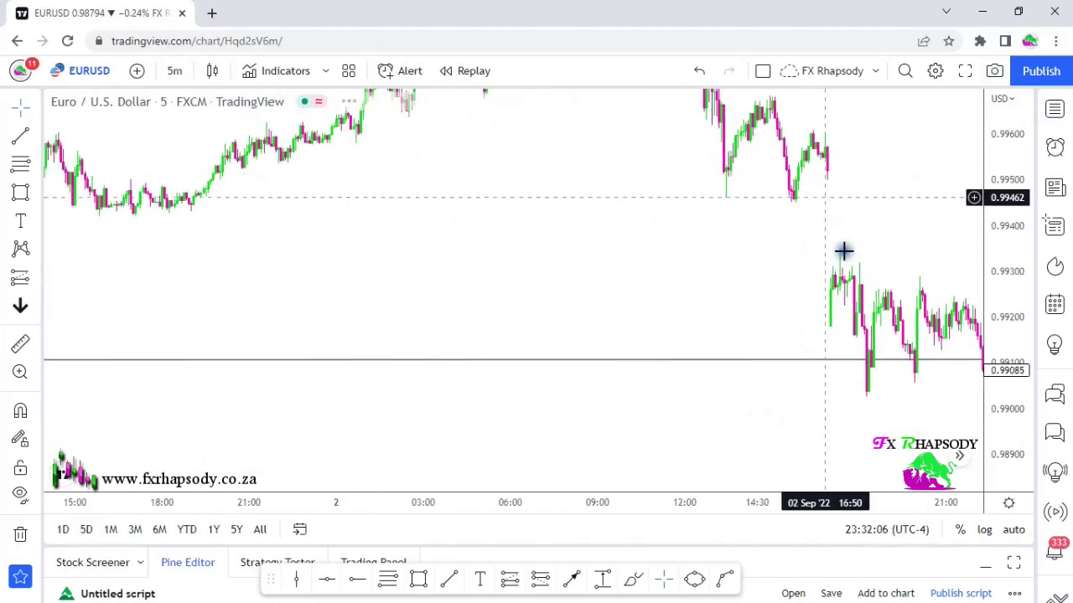
drag(512, 287, 287, 309)
scroll(293, 304, up, 4)
drag(295, 268, 500, 257)
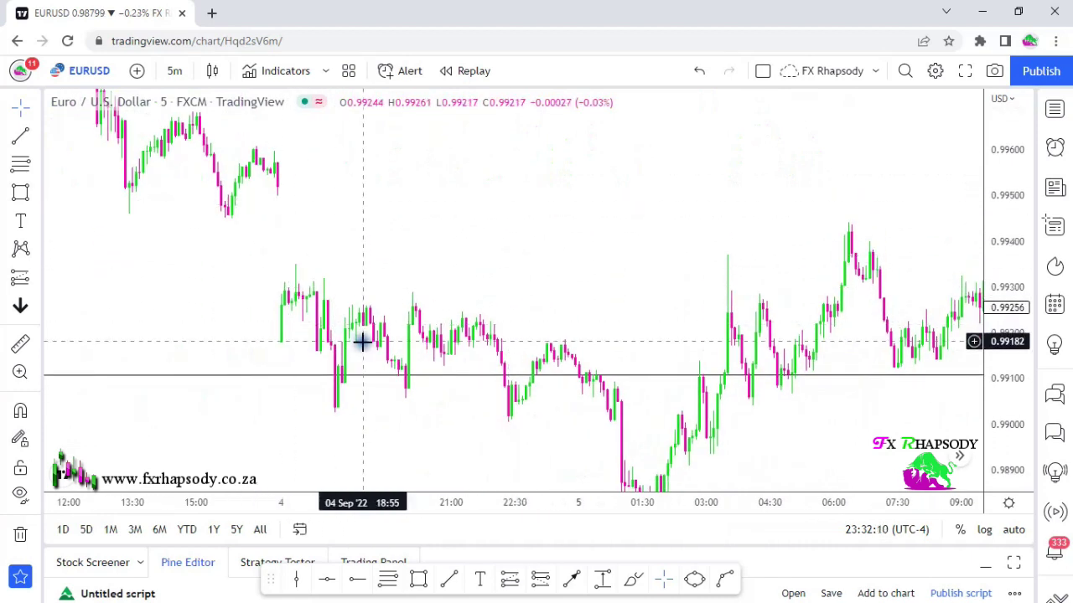
Step: Examine the 5 September low and the rise back above the horizontal line between 03:00 and 11:00, closing the advertisement
drag(510, 307, 441, 275)
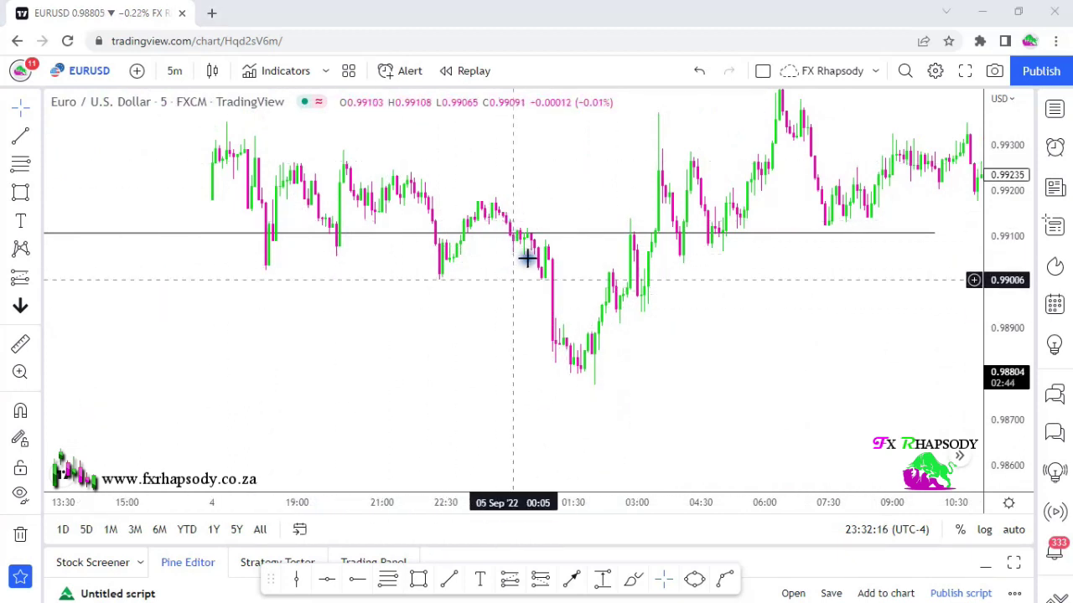
drag(579, 418, 535, 442)
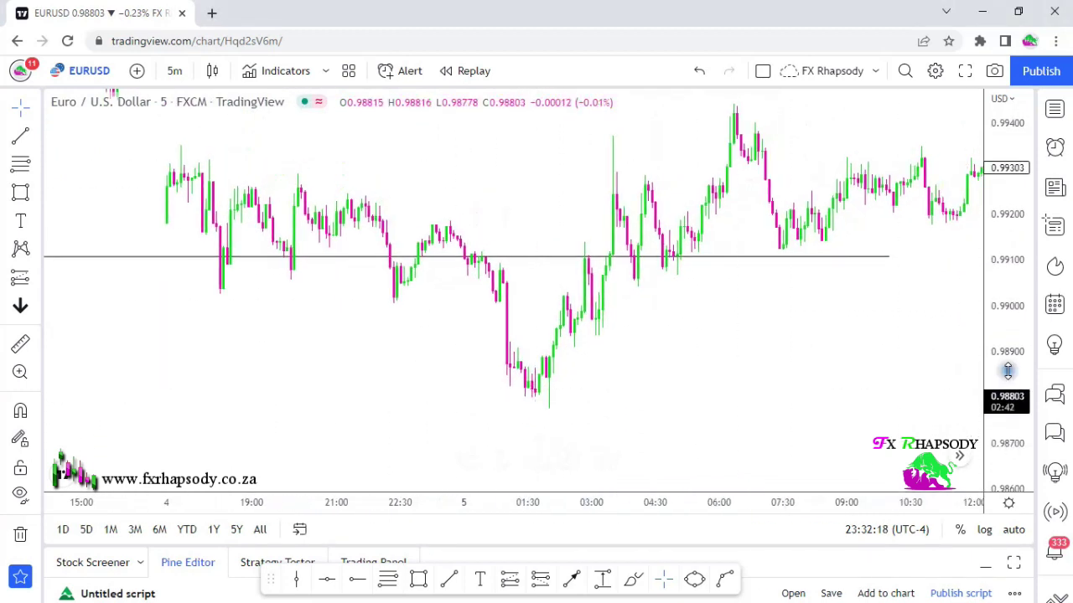
drag(1009, 371, 1016, 305)
scroll(702, 357, up, 5)
drag(480, 372, 603, 392)
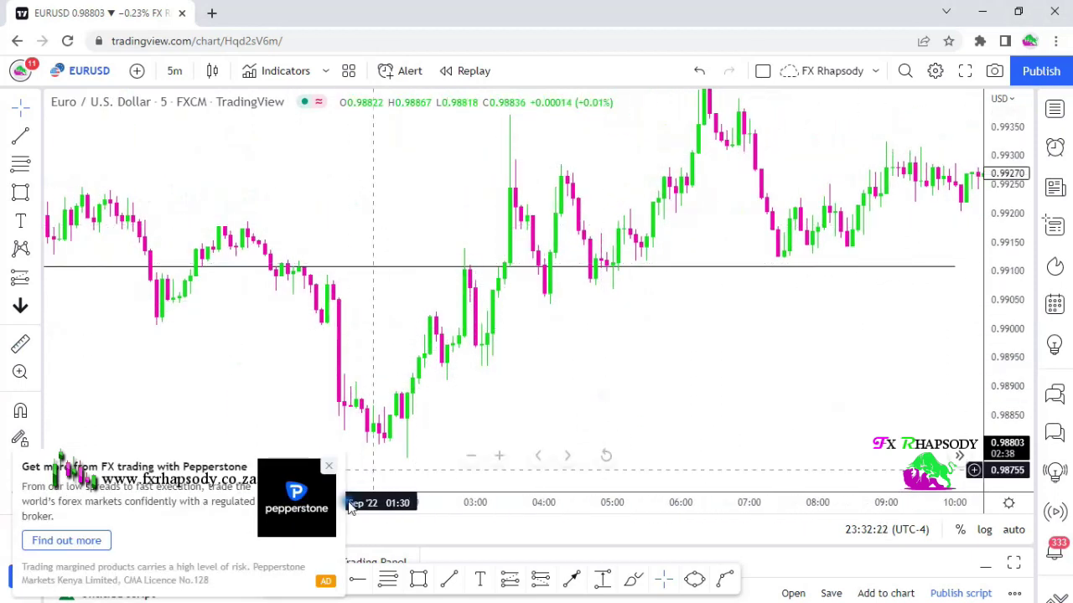
click(331, 469)
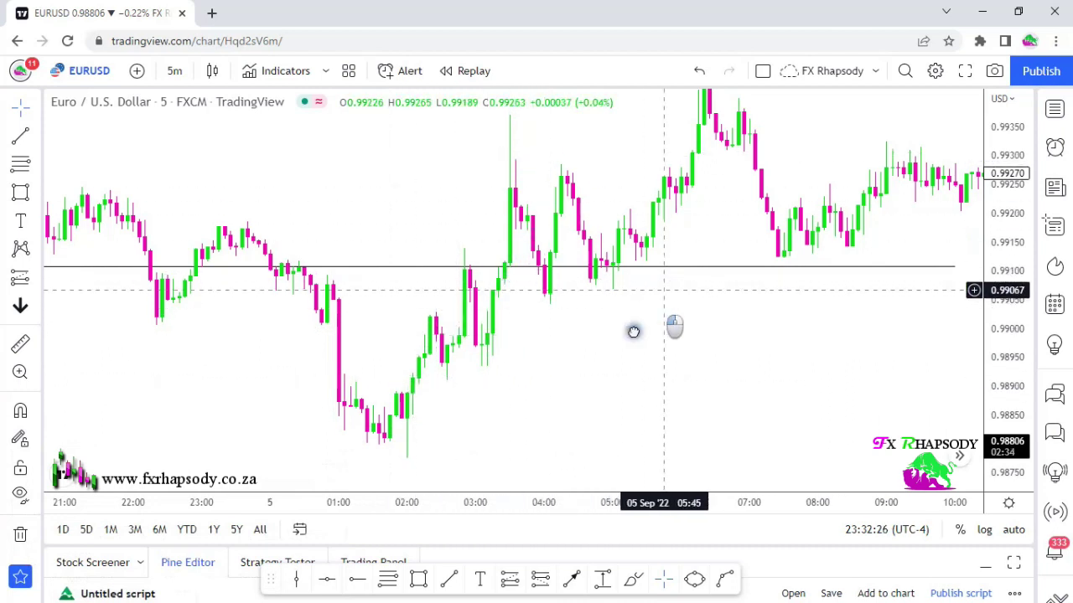
drag(637, 317, 563, 381)
drag(580, 289, 604, 256)
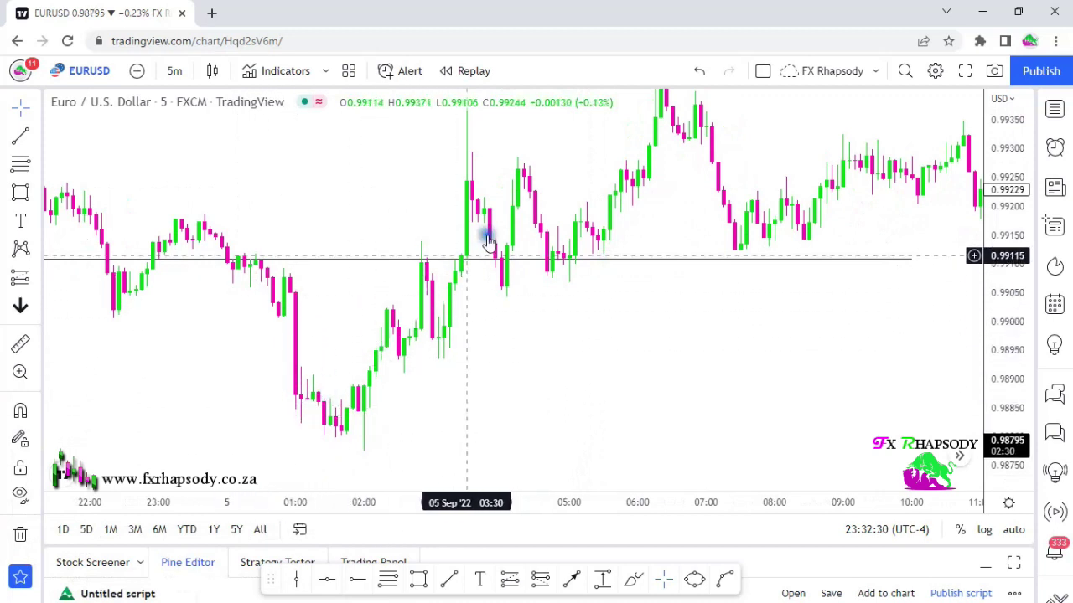
drag(411, 228, 450, 267)
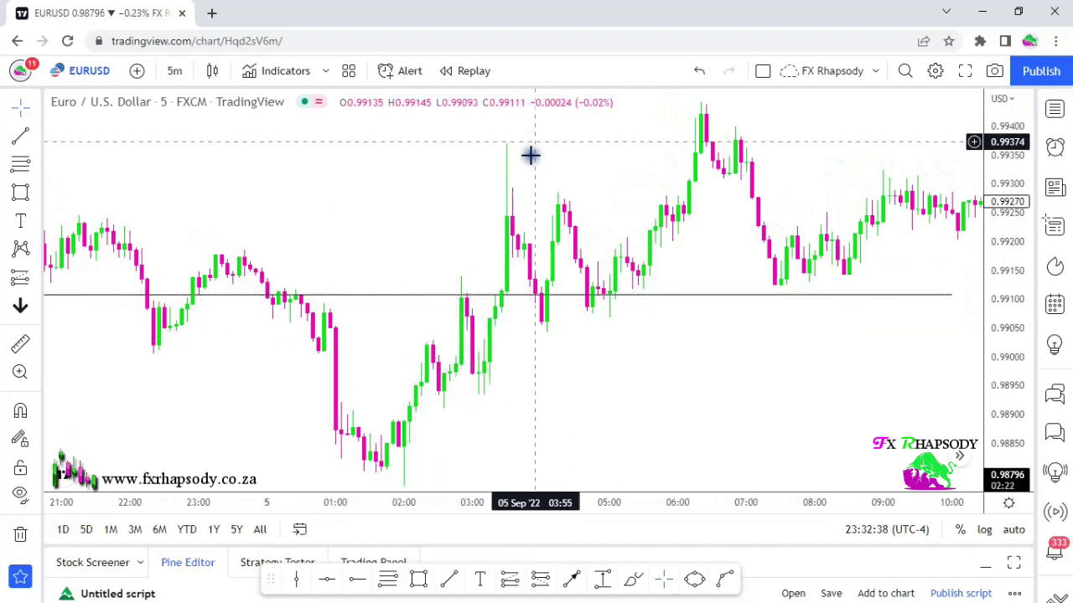
scroll(375, 268, down, 2)
drag(242, 364, 320, 365)
drag(576, 317, 343, 345)
scroll(335, 346, up, 2)
drag(190, 328, 472, 345)
mouse_move(364, 347)
mouse_down()
mouse_move(307, 355)
mouse_move(198, 342)
mouse_move(279, 382)
mouse_up()
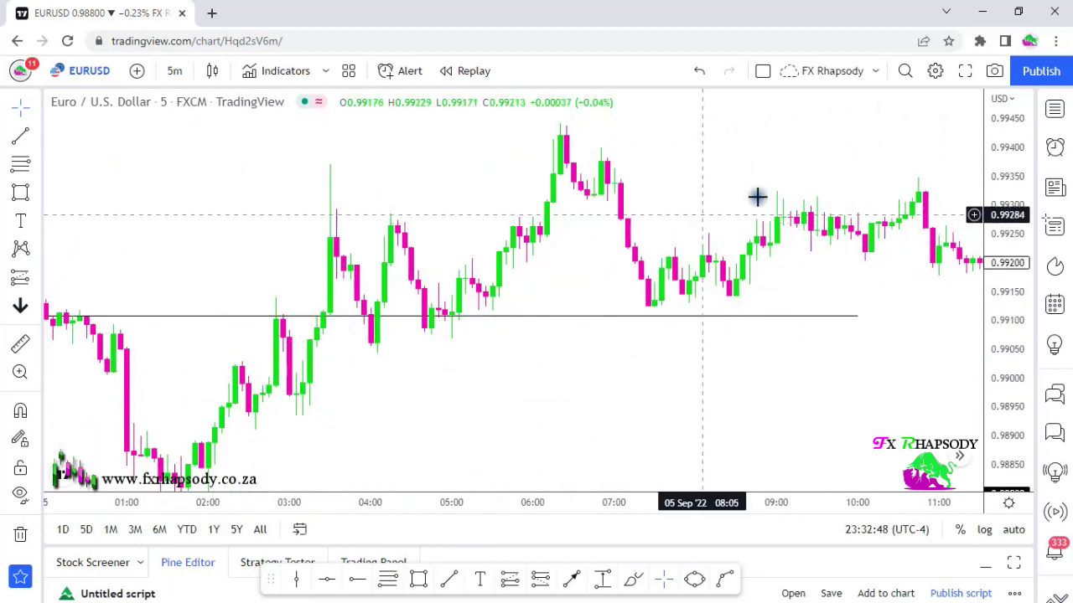
Step: Draw an arrow from the horizontal line's end at 5 September 10:30 up to the rectangle at about 6 September 01:10
drag(1015, 165, 929, 324)
scroll(862, 326, down, 8)
drag(868, 186, 79, 372)
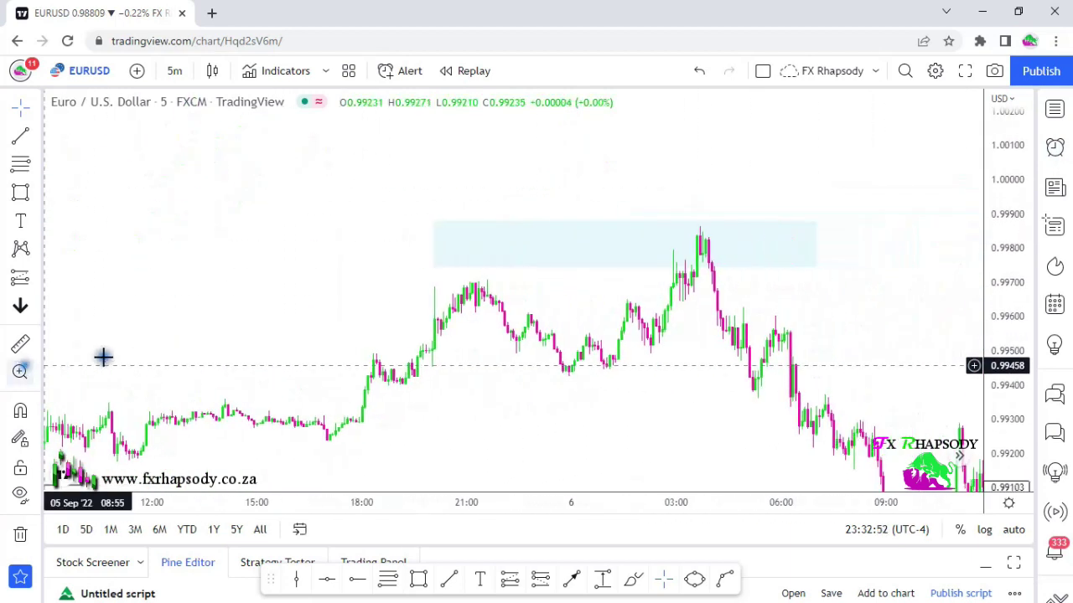
drag(297, 295, 464, 213)
drag(998, 209, 989, 281)
scroll(764, 350, down, 6)
drag(766, 358, 538, 355)
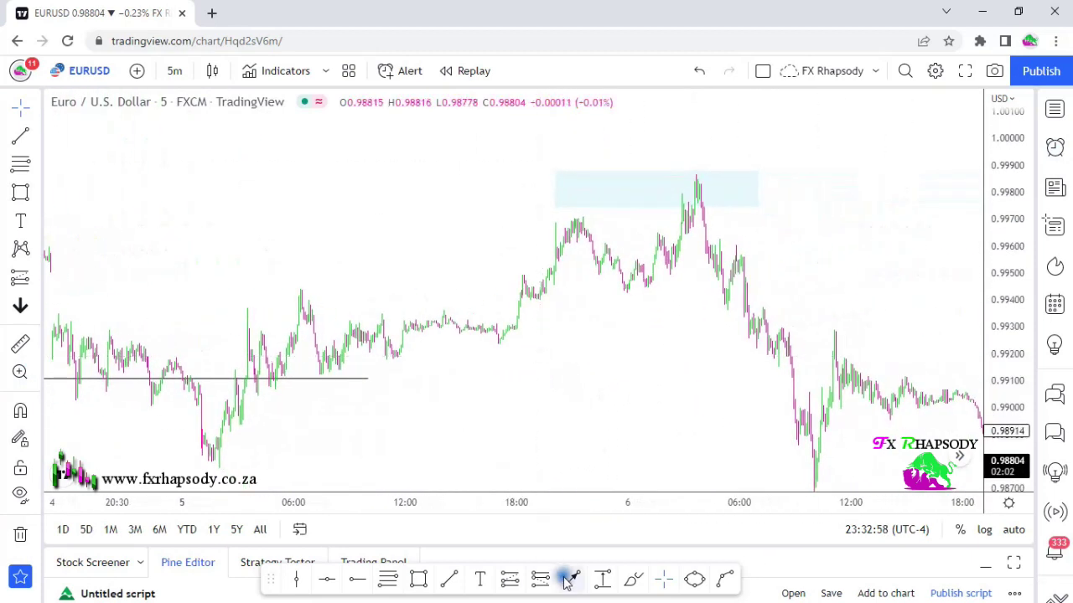
click(377, 380)
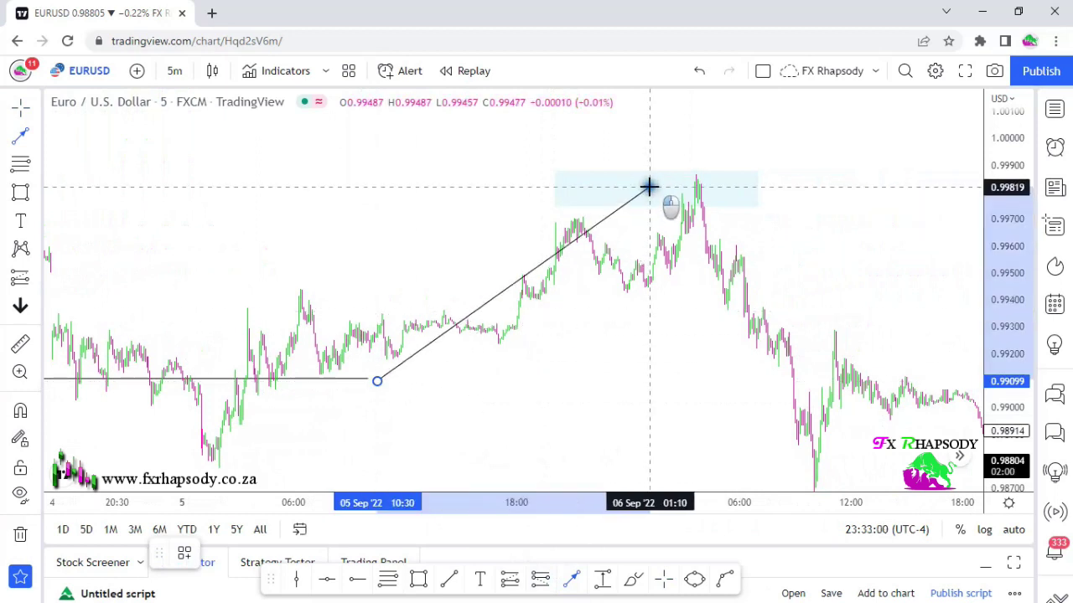
click(647, 190)
mouse_move(673, 185)
mouse_down()
mouse_move(766, 344)
mouse_move(652, 223)
mouse_move(554, 185)
mouse_up()
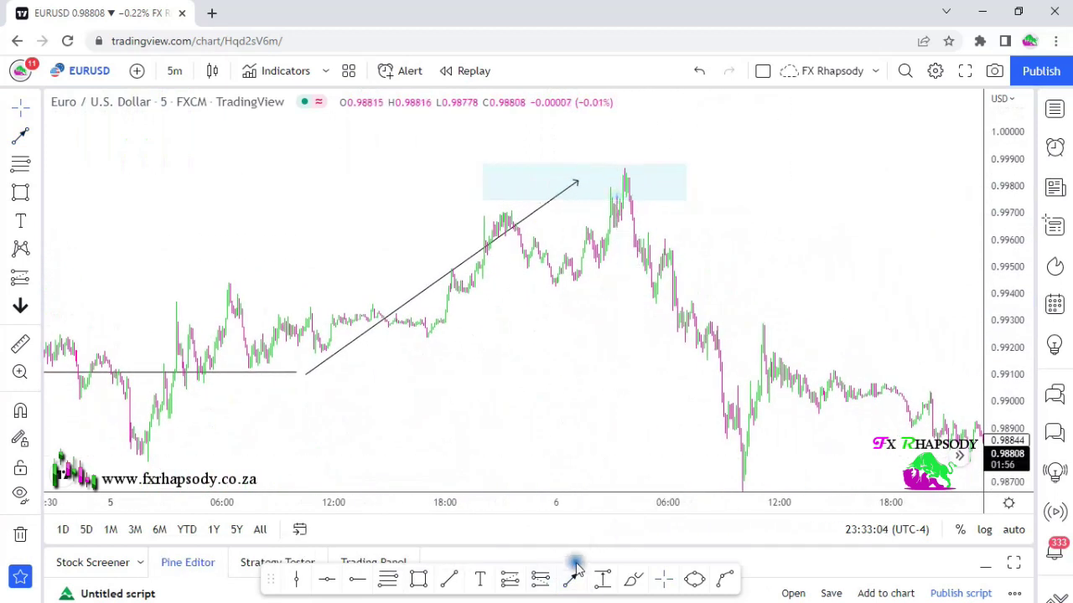
Step: Draw an arrow from the rectangle at 6 September 02:40 down to about 0.98886 at 10:10, and undo both arrows
click(607, 177)
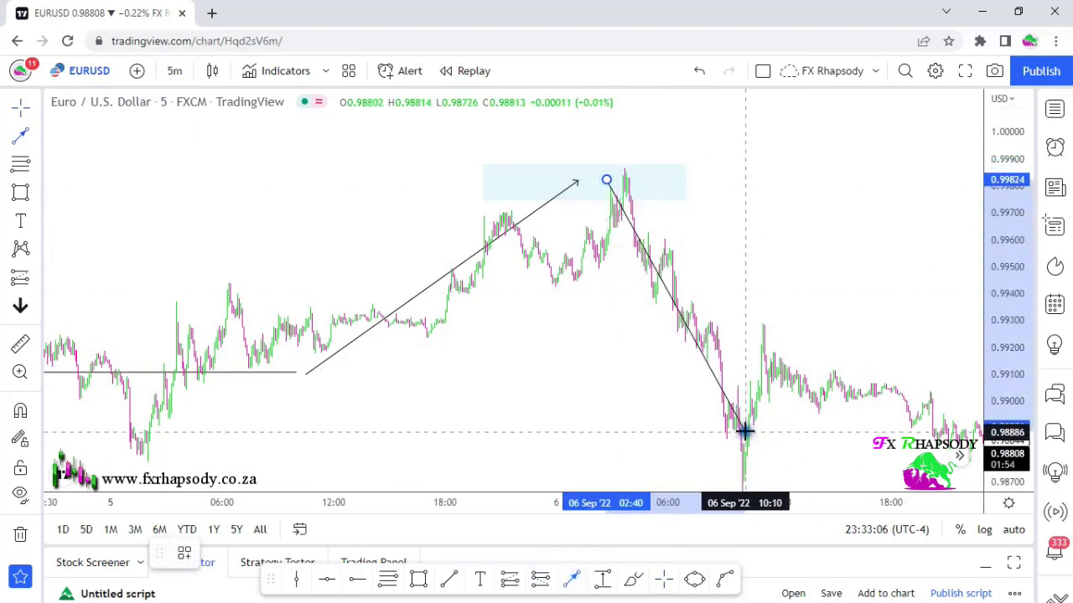
click(746, 433)
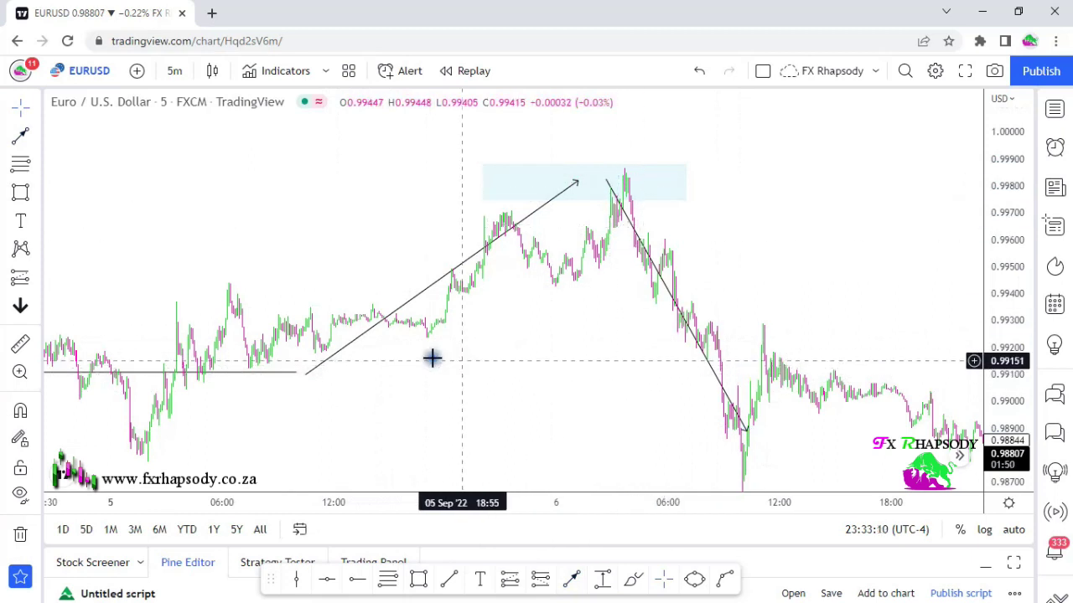
key(ctrl+z)
Step: Examine the 5 September swing highs and pullbacks around the horizontal line between 02:00 and 08:00
drag(403, 331, 664, 303)
scroll(627, 309, up, 7)
drag(356, 370, 748, 388)
drag(992, 397, 1020, 294)
scroll(775, 374, up, 5)
drag(562, 276, 951, 101)
drag(651, 304, 606, 405)
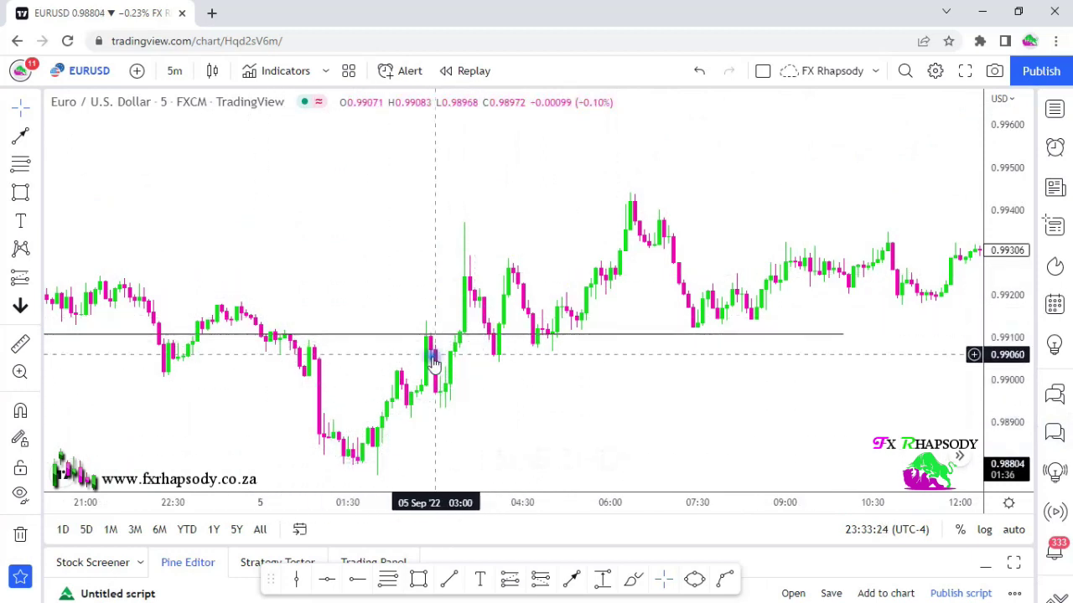
drag(510, 400, 510, 441)
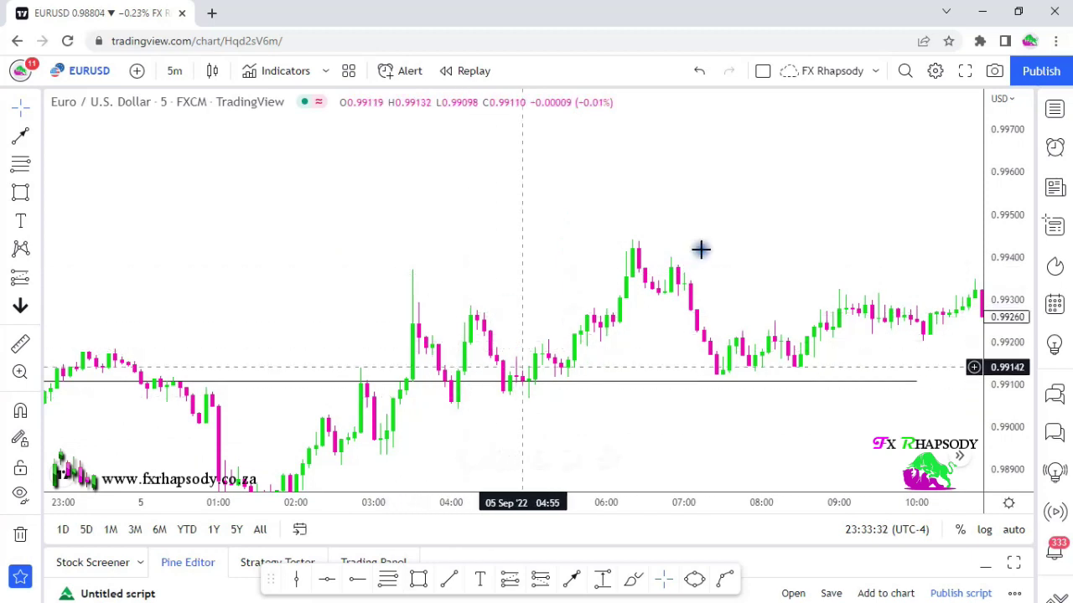
Step: Draw a Fibonacci retracement from the 5 September low near 0.98933, starting at 02:55, to the 0.99371 high, ending at 04:35
drag(565, 402, 602, 275)
scroll(457, 348, up, 3)
drag(444, 351, 520, 411)
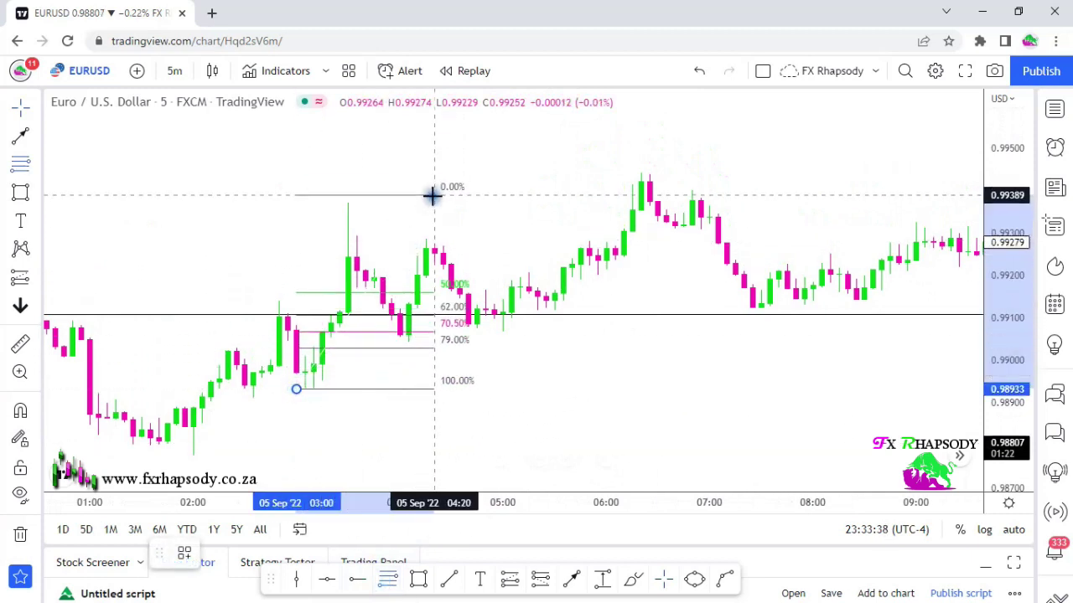
click(458, 203)
drag(295, 391, 288, 390)
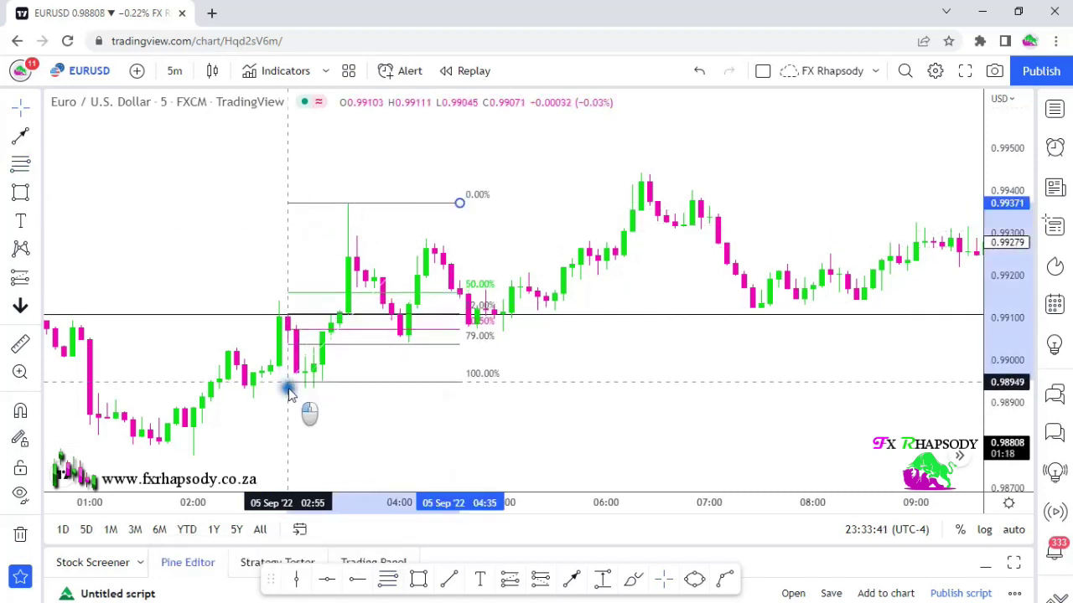
click(304, 418)
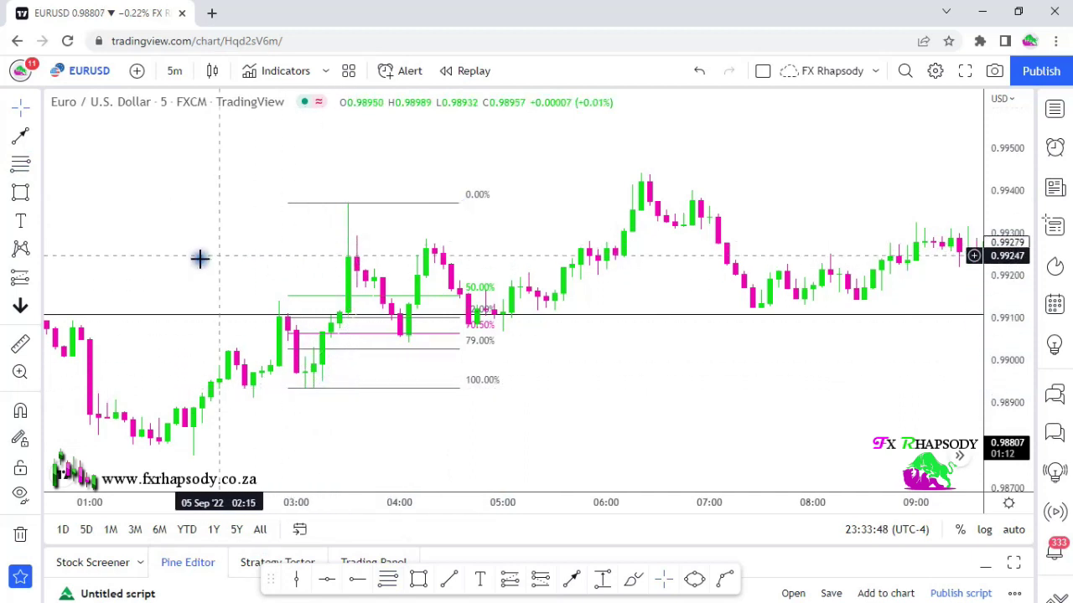
Step: Mark the 5 September swing high near 03:00 with a small rectangle just above the horizontal line
drag(224, 251, 288, 248)
click(359, 585)
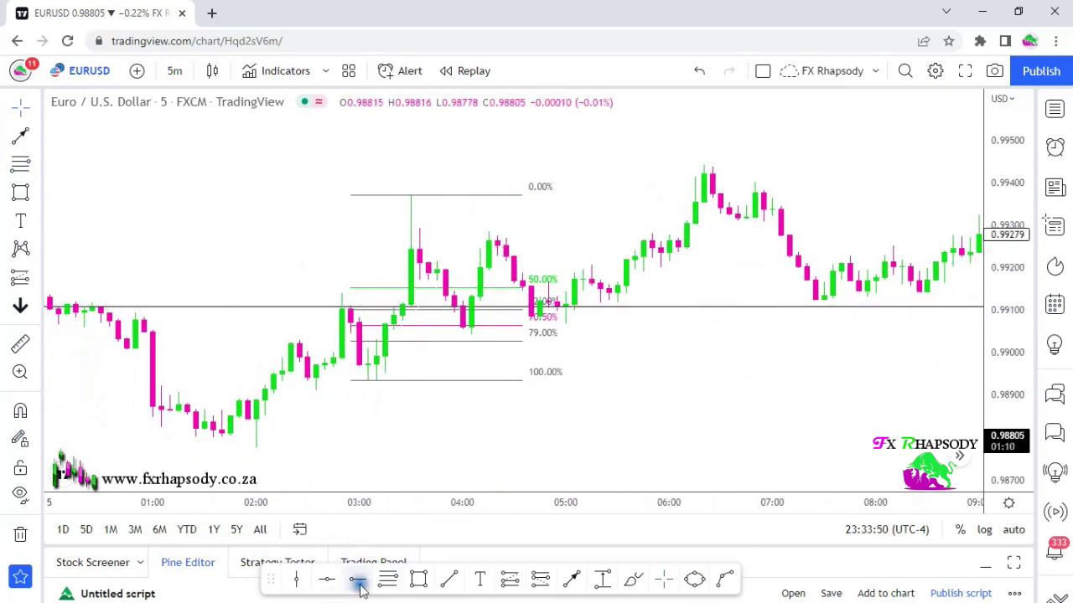
click(338, 303)
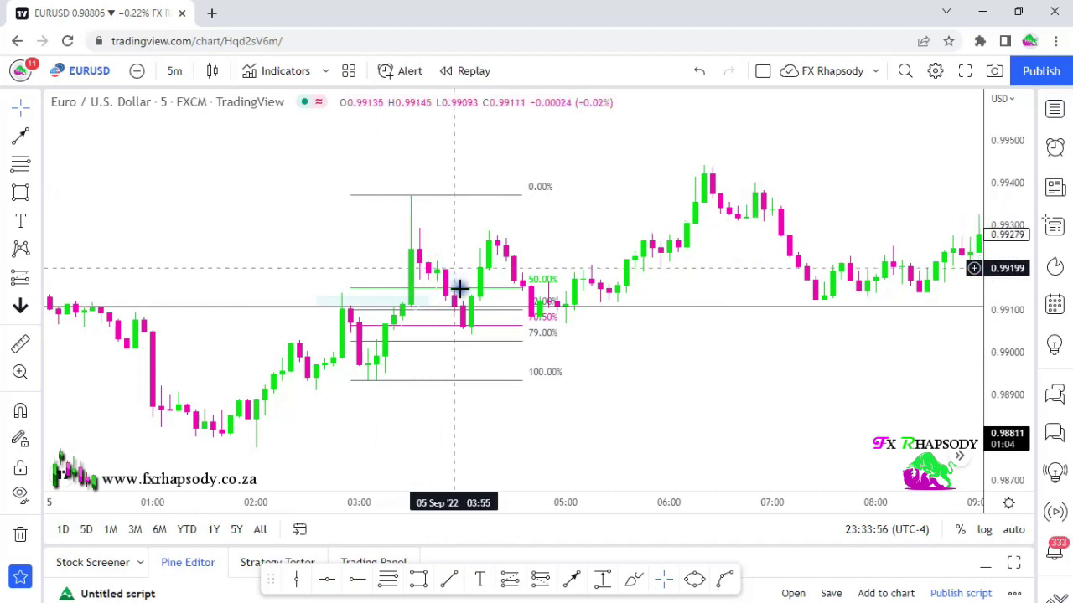
Step: Move and resize the small rectangle to span 5 September 03:20 to 04:30 between 0.99099 and 0.99040
drag(477, 341, 366, 360)
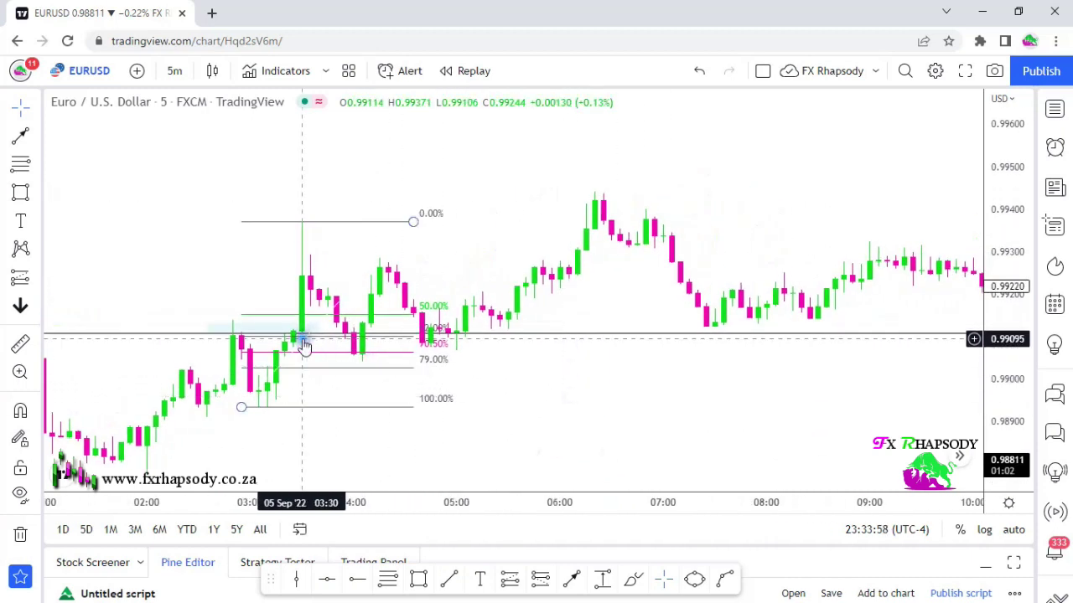
mouse_move(306, 337)
mouse_down()
mouse_move(406, 359)
mouse_move(380, 359)
mouse_move(388, 350)
mouse_move(401, 362)
mouse_up()
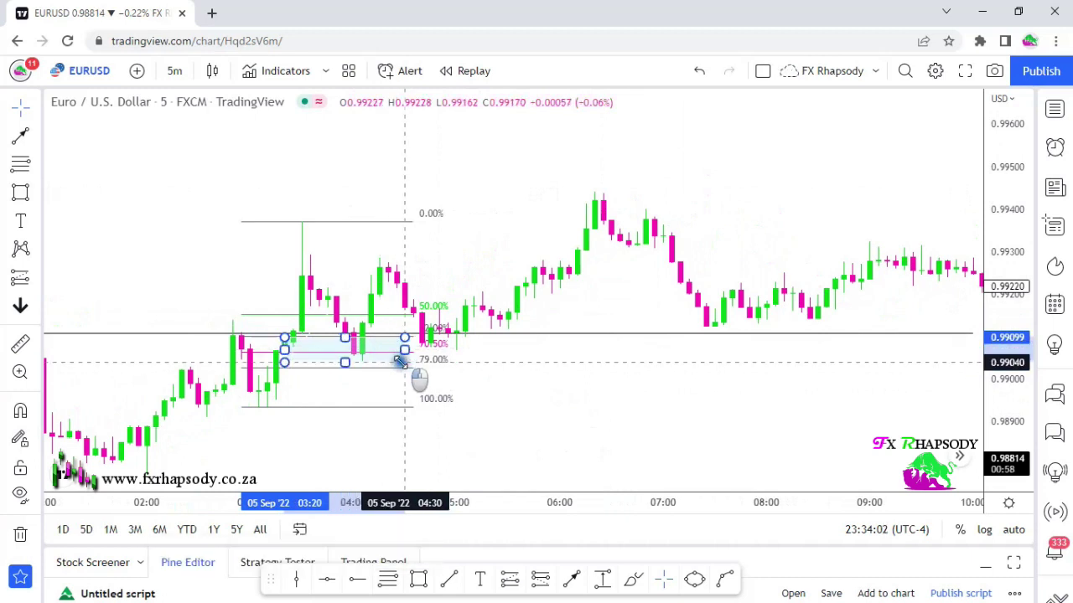
click(468, 402)
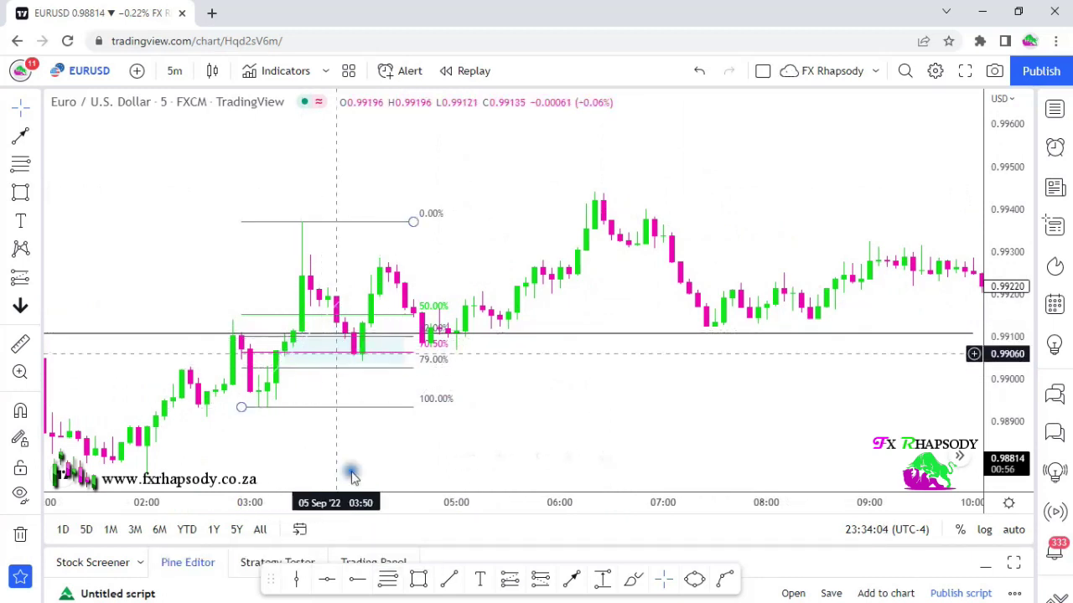
Step: Draw an arrow from the small rectangle at 0.99068, 5 September 04:15, up to about 0.99419
click(570, 579)
click(380, 350)
click(506, 204)
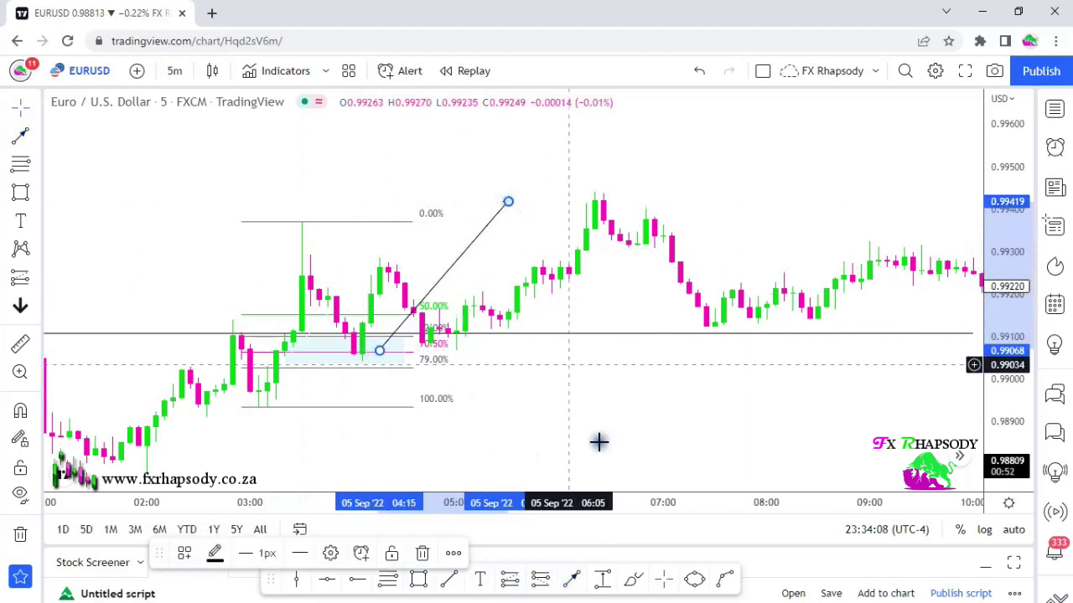
click(597, 428)
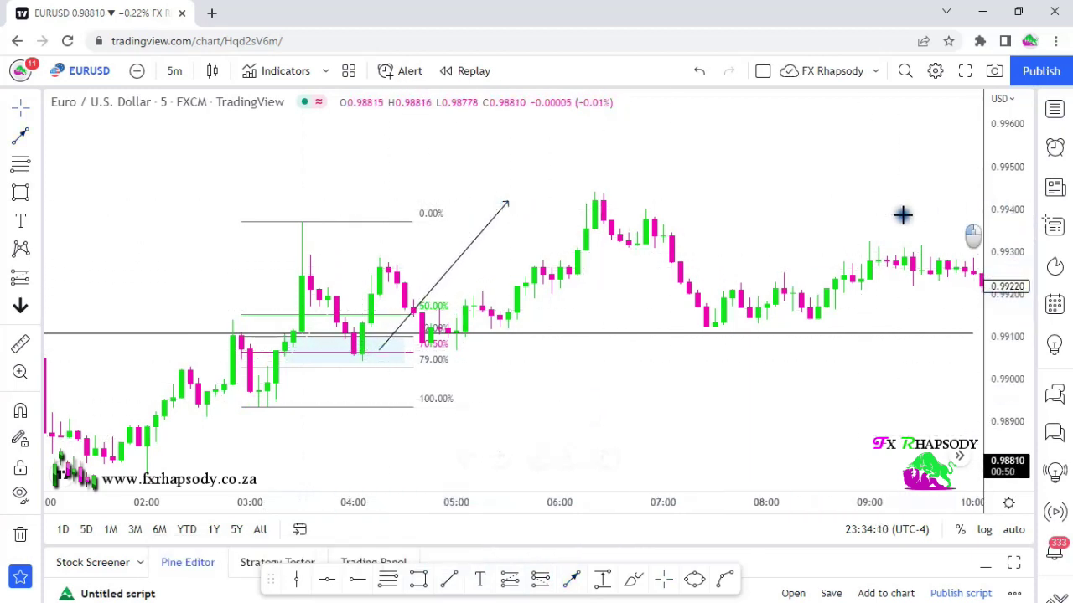
Step: Examine the price rise from the 5 September retracement zone to the 6 September high inside the upper rectangle
drag(850, 191, 779, 215)
scroll(964, 206, down, 2)
drag(906, 203, 639, 226)
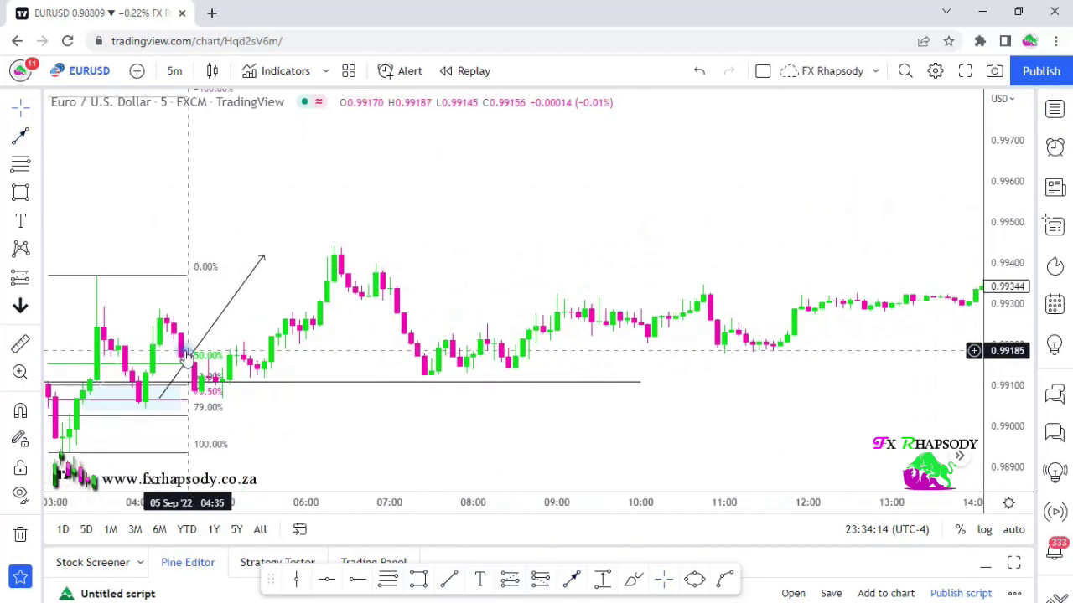
drag(971, 199, 192, 335)
drag(860, 395, 328, 390)
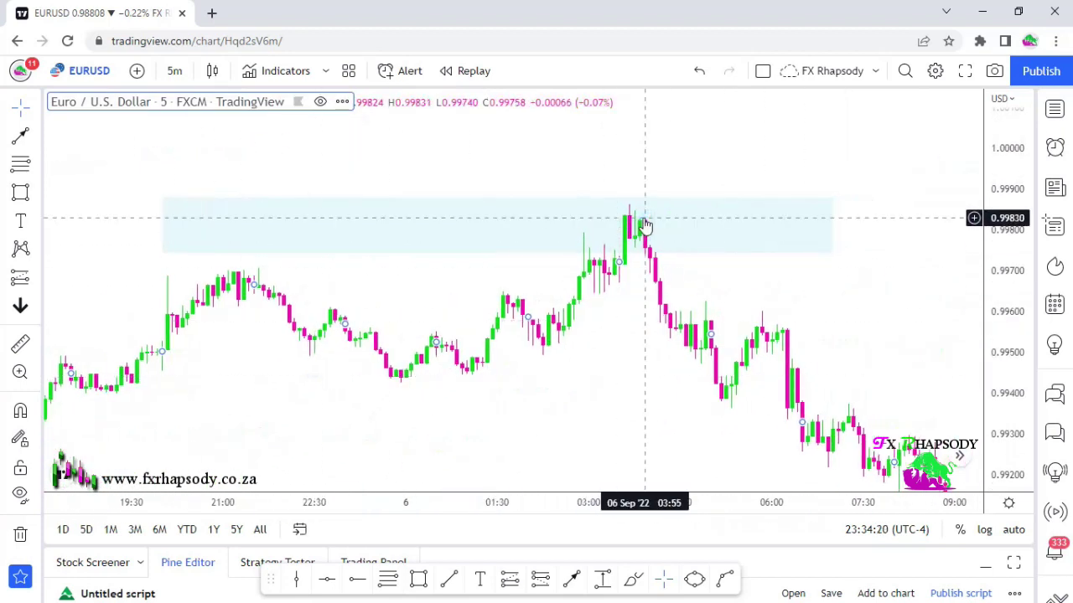
scroll(635, 223, down, 5)
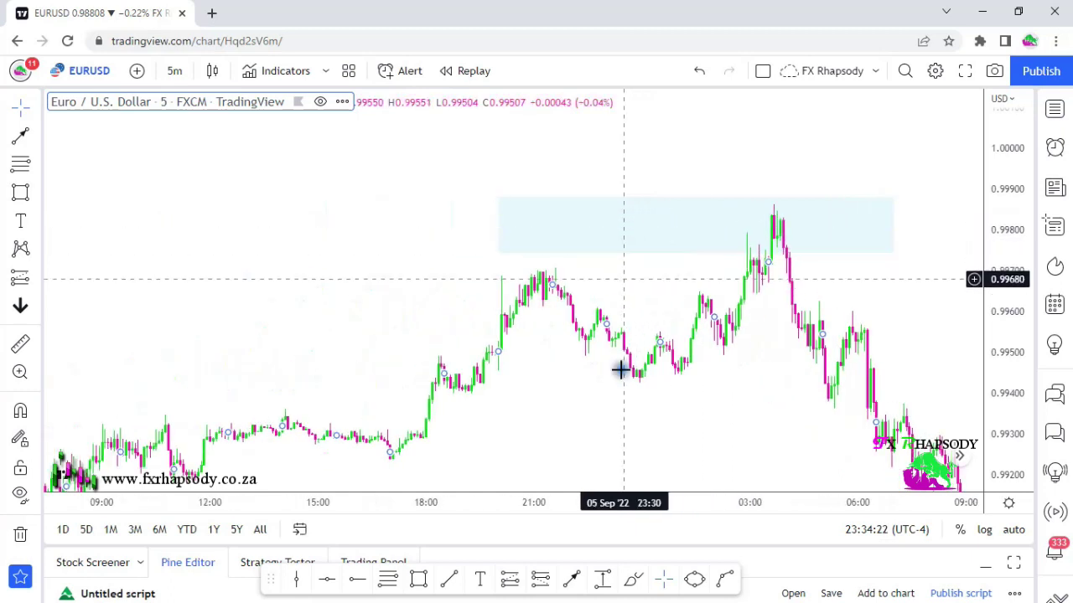
drag(567, 310, 659, 217)
scroll(775, 226, down, 3)
drag(783, 260, 657, 323)
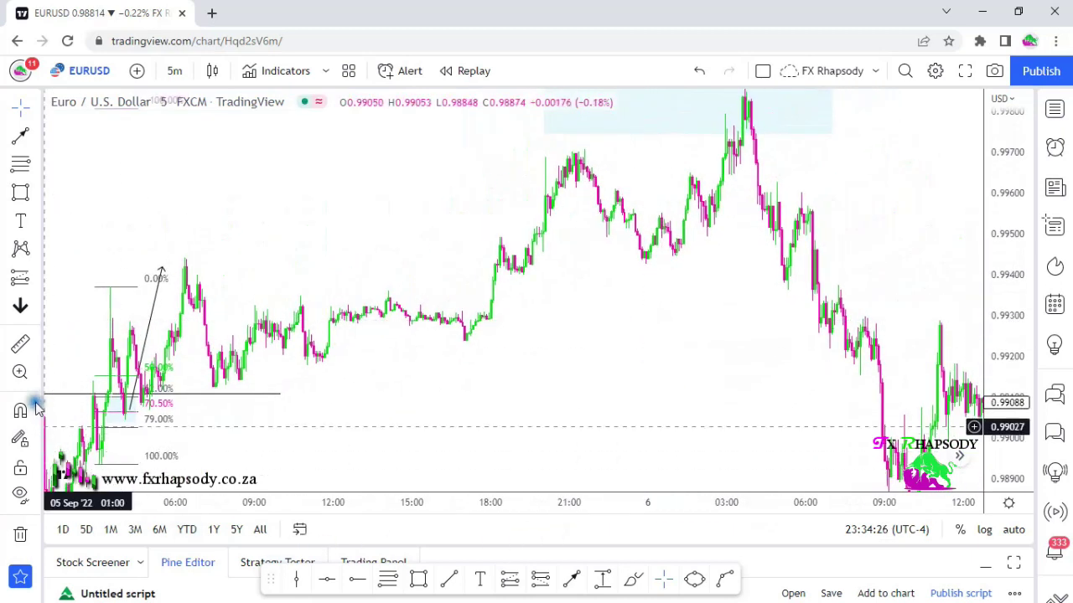
Step: Measure the price move from 0.99095 at 5 September 07:20 up to the level of the upper rectangle at 0.99775
click(23, 344)
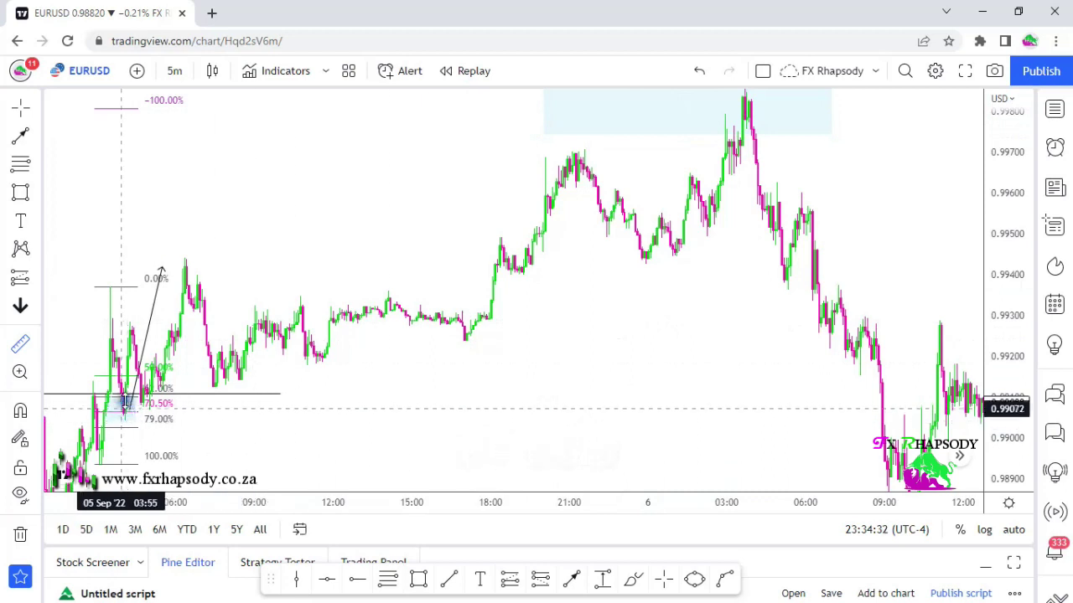
click(210, 393)
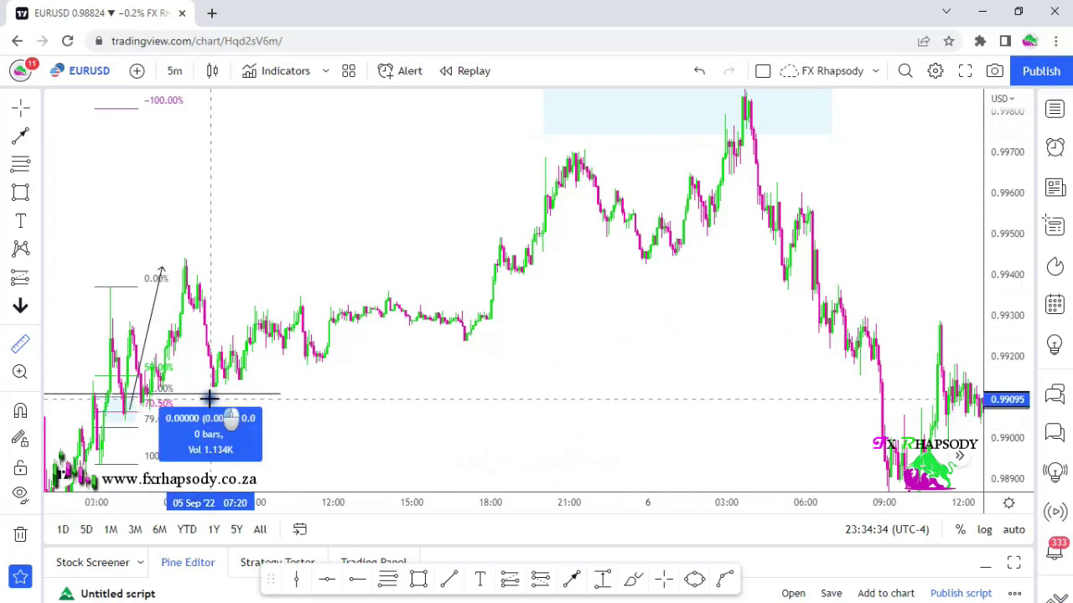
click(254, 134)
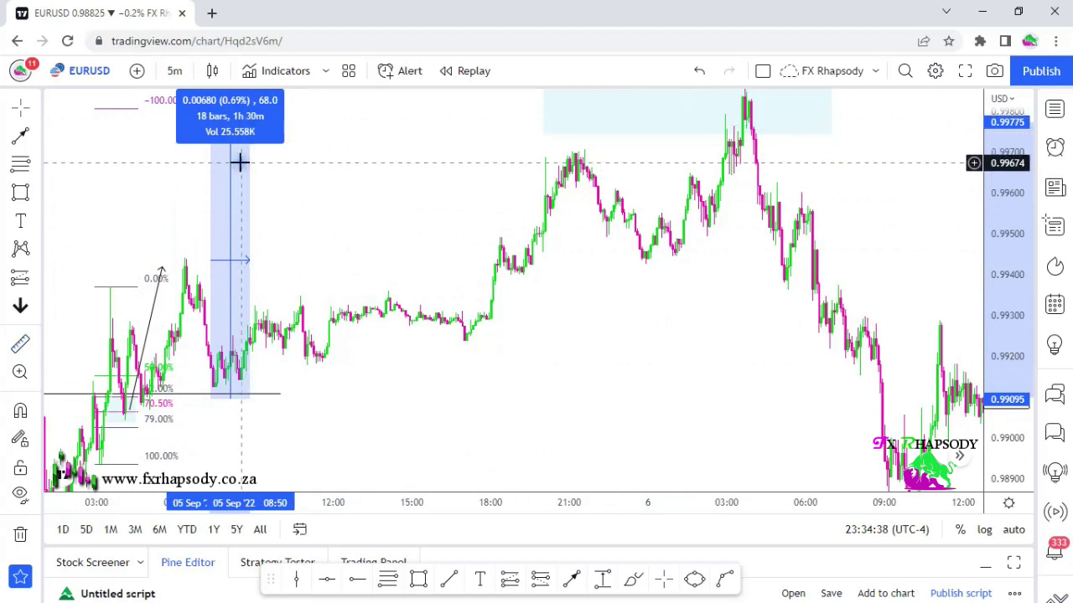
click(240, 160)
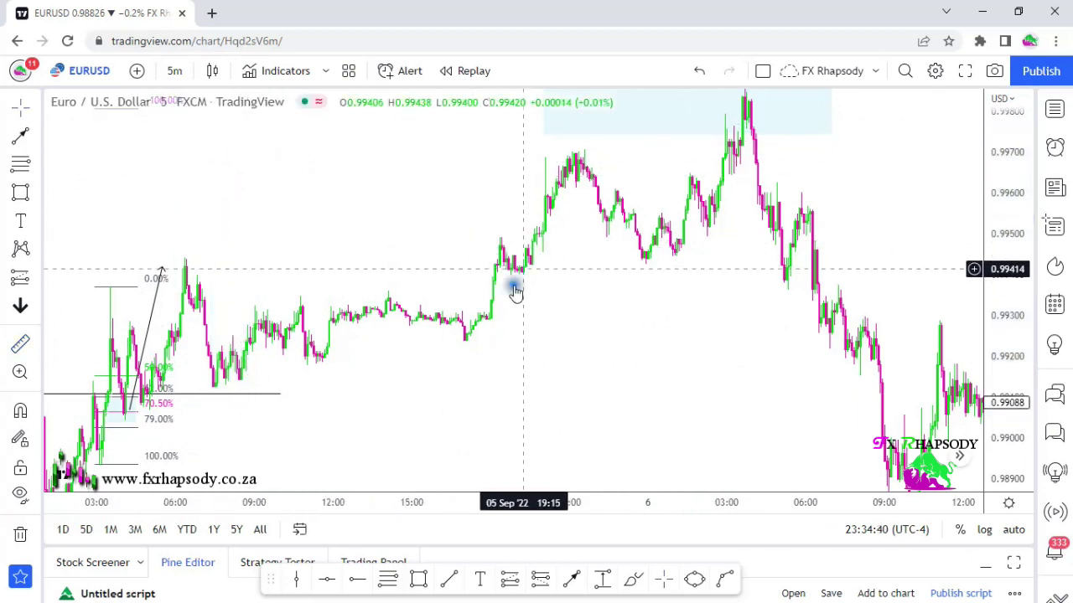
Step: Delete the Fibonacci retracement and the arrow drawn over the 5 September swing
click(144, 423)
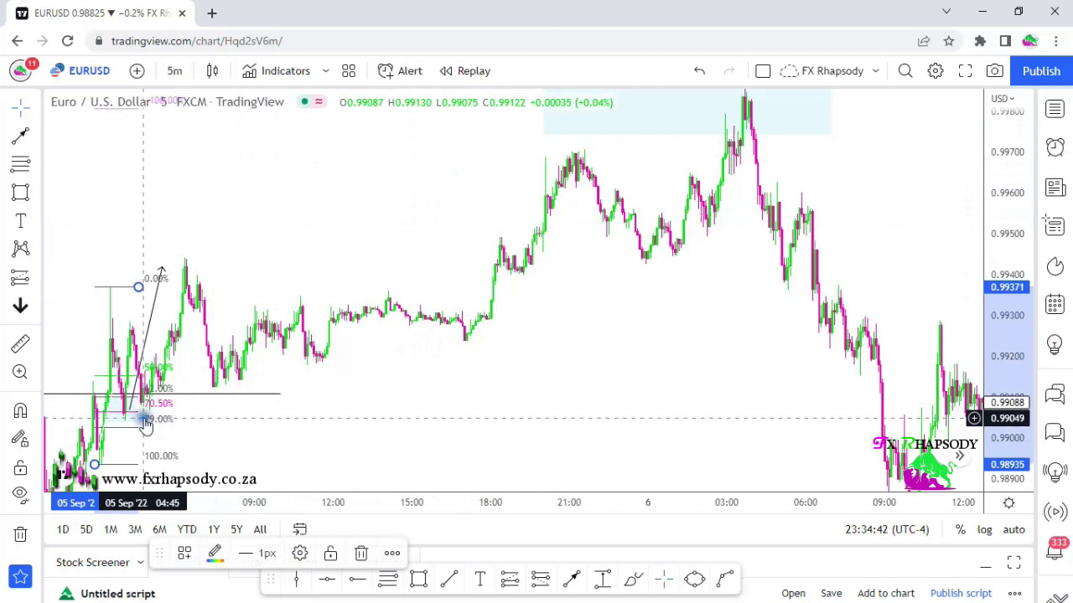
key(Delete)
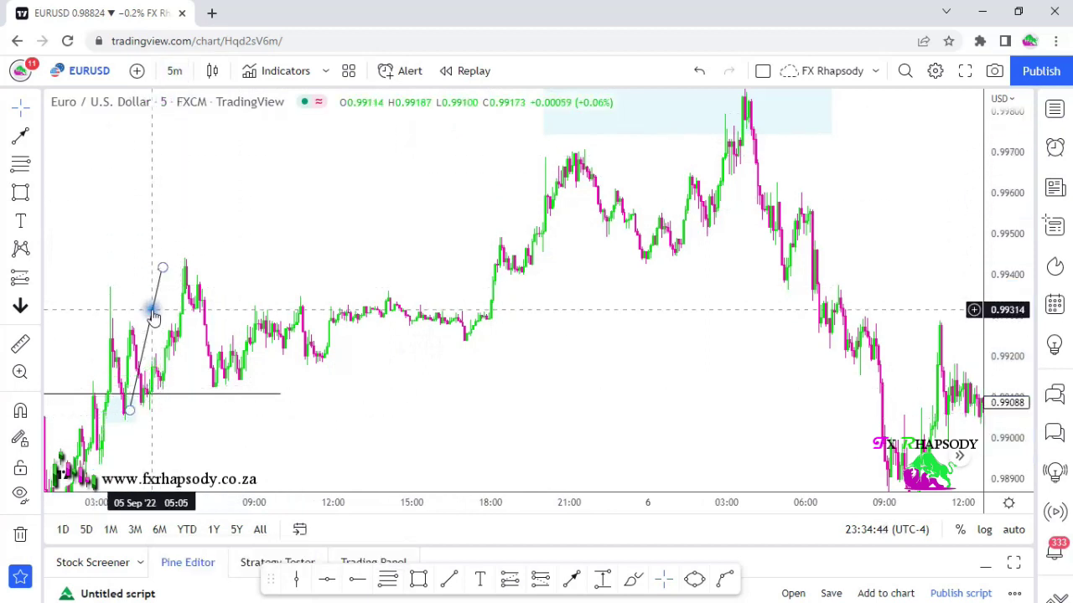
Step: Switch the EURUSD chart to the 1-hour timeframe
click(174, 71)
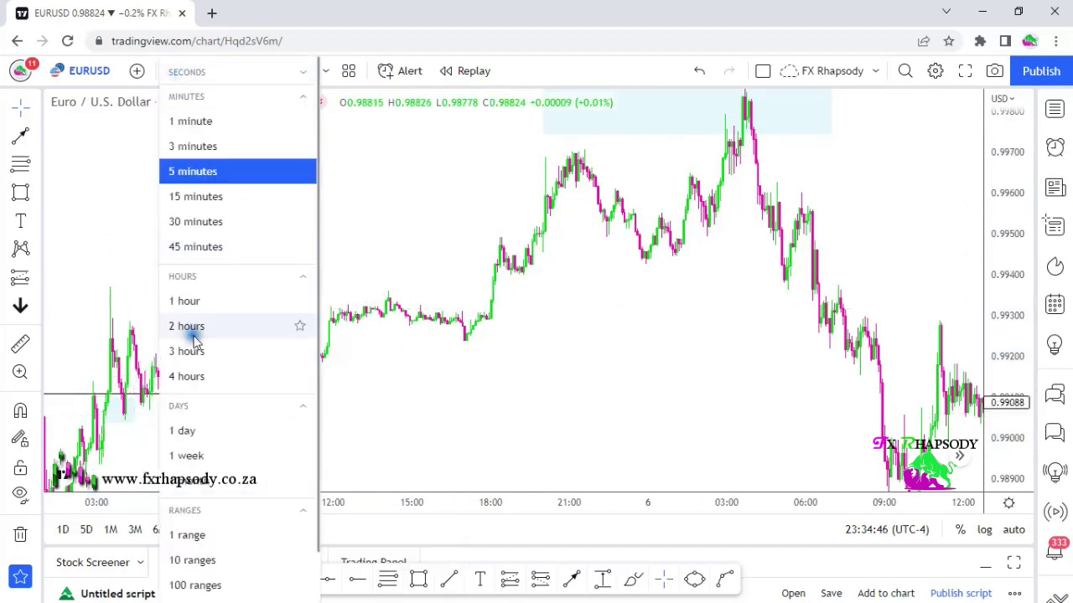
click(202, 298)
drag(768, 300, 177, 414)
drag(1009, 179, 996, 359)
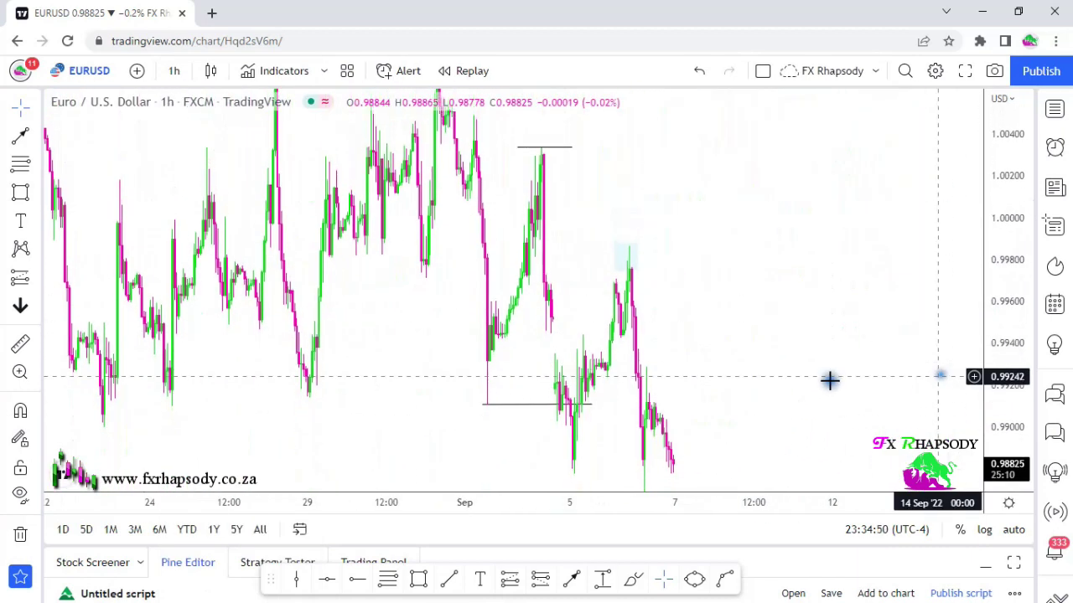
Step: Draw a small rectangle over the lower horizontal line, from 5 September 03:00 at 0.99170 to about 06:00
scroll(709, 312, up, 4)
scroll(704, 308, up, 4)
drag(501, 299, 855, 252)
scroll(805, 289, up, 3)
drag(657, 310, 627, 334)
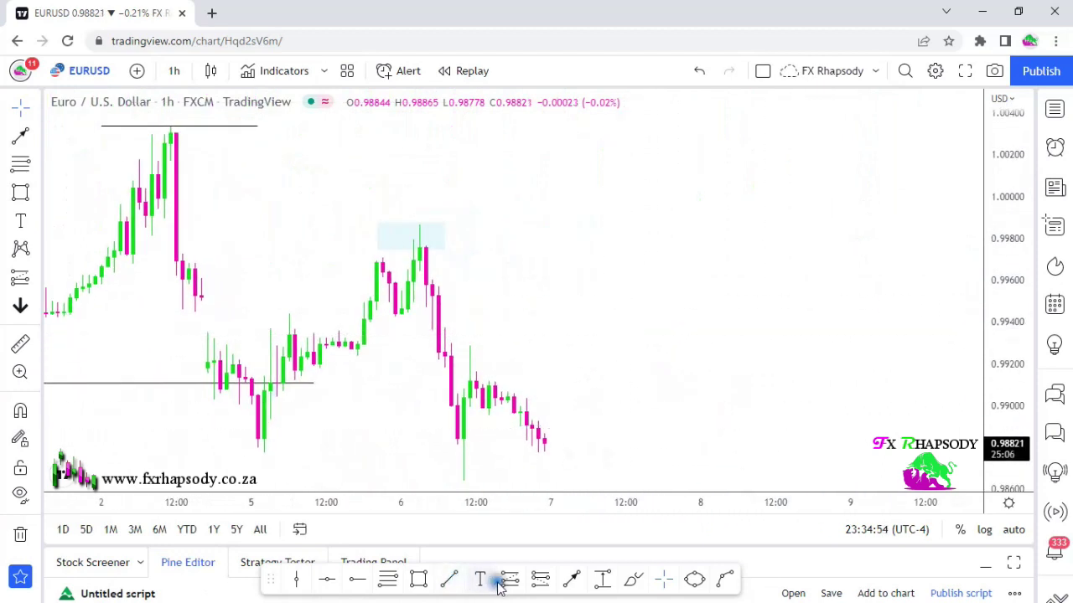
click(271, 371)
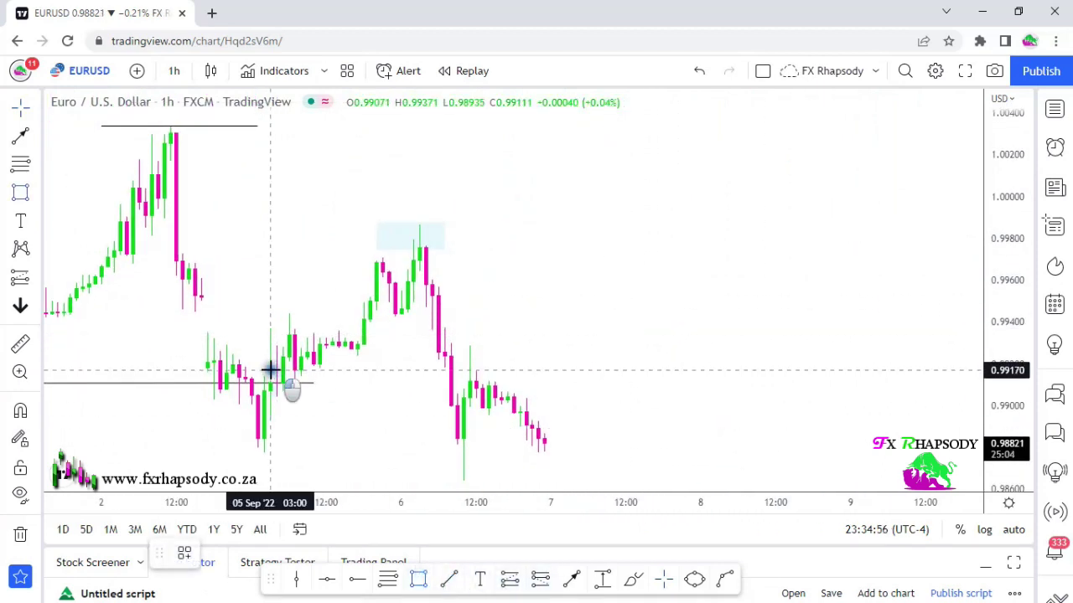
click(290, 389)
click(392, 553)
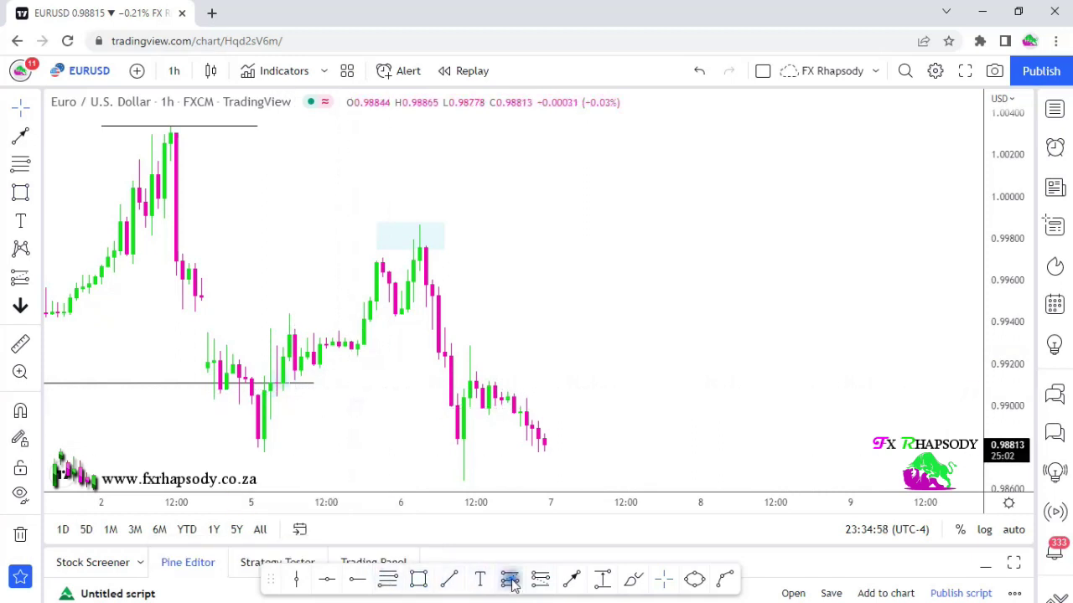
Step: Measure the rise from the lower horizontal line at 0.99107, 5 September 13:00, up to the upper rectangle at 0.99790
click(20, 344)
click(335, 382)
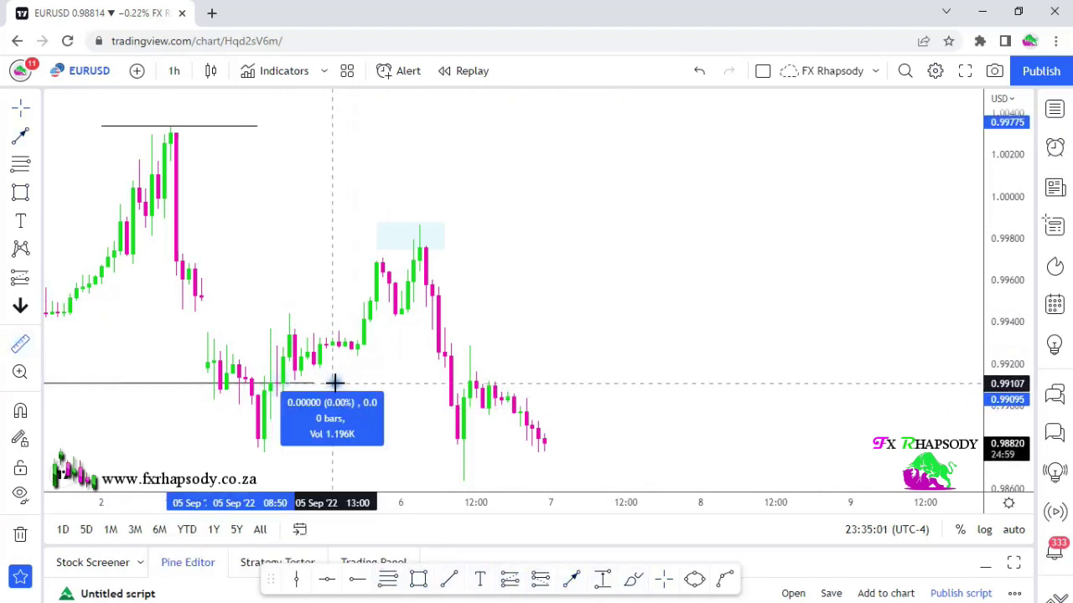
click(350, 241)
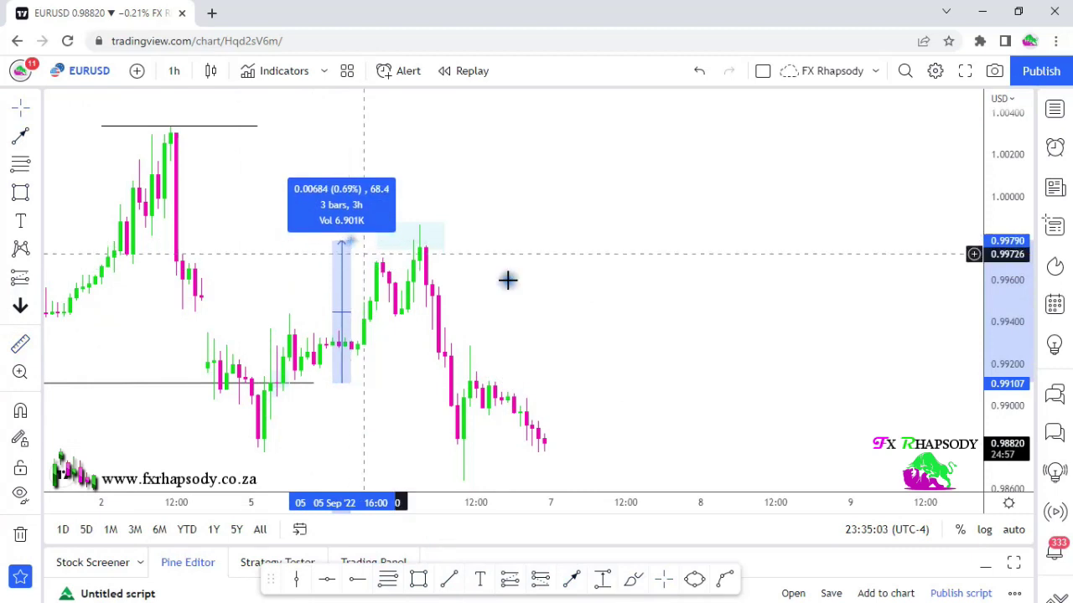
click(658, 277)
Step: Measure the drop from the upper rectangle at 0.99794, 6 September 06:00, down to 0.98847
drag(612, 289, 505, 249)
scroll(356, 230, up, 5)
drag(360, 248, 837, 244)
click(448, 579)
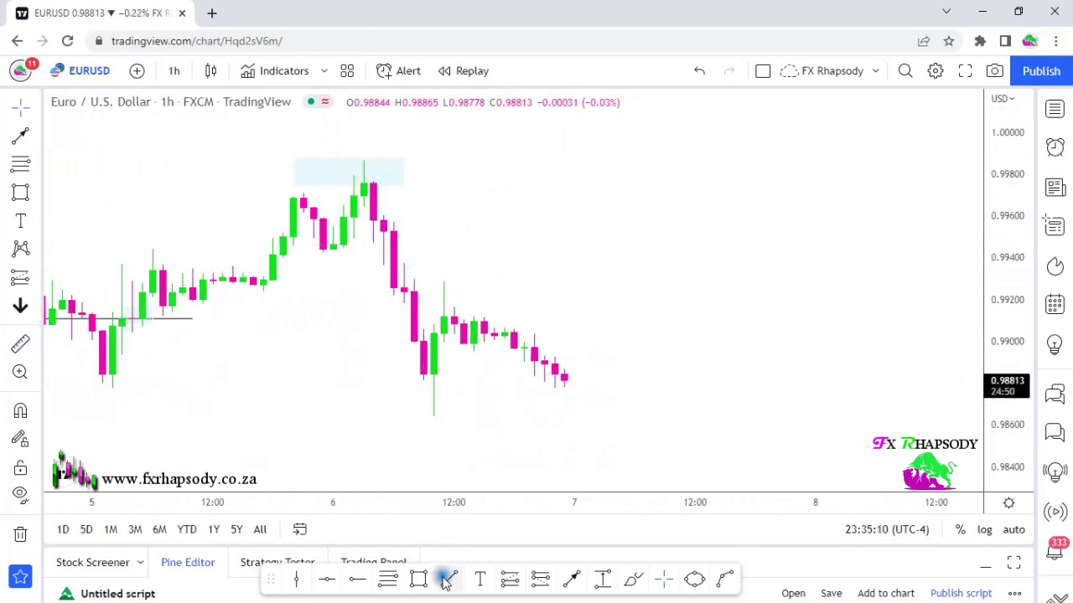
click(20, 344)
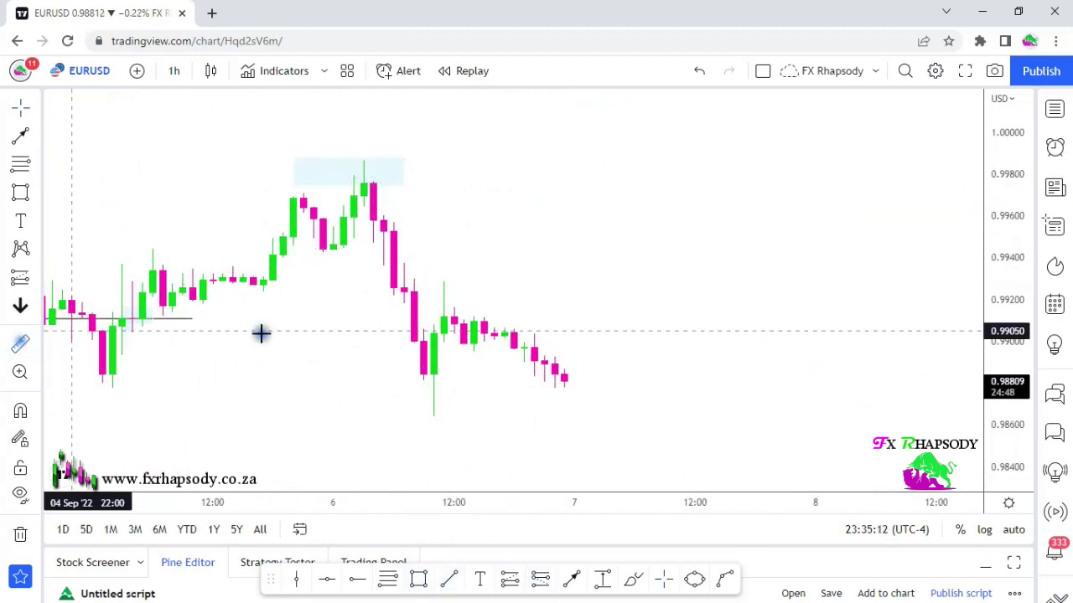
click(393, 174)
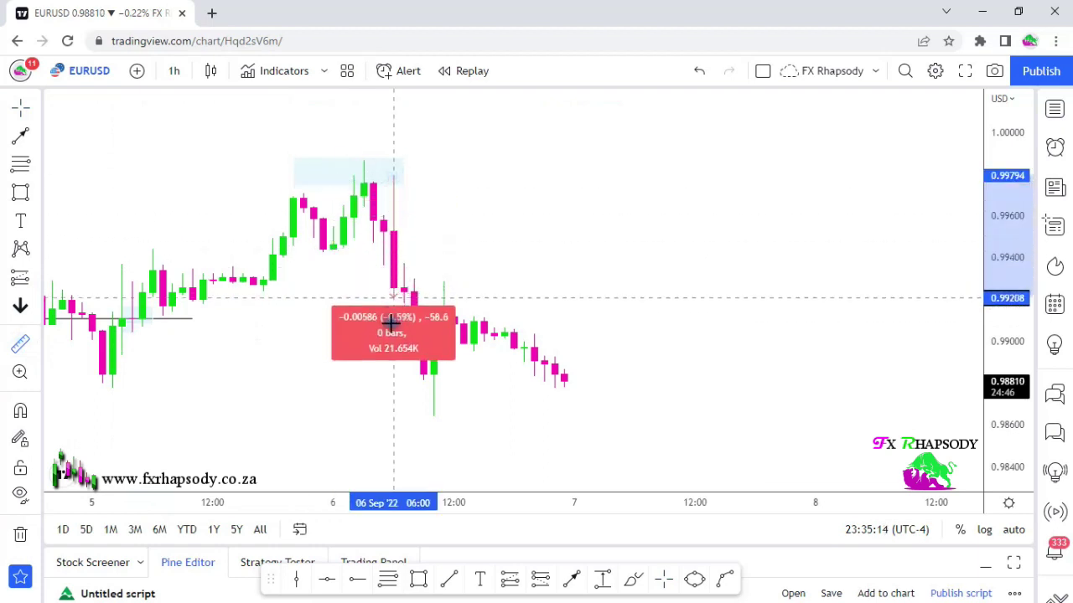
click(389, 373)
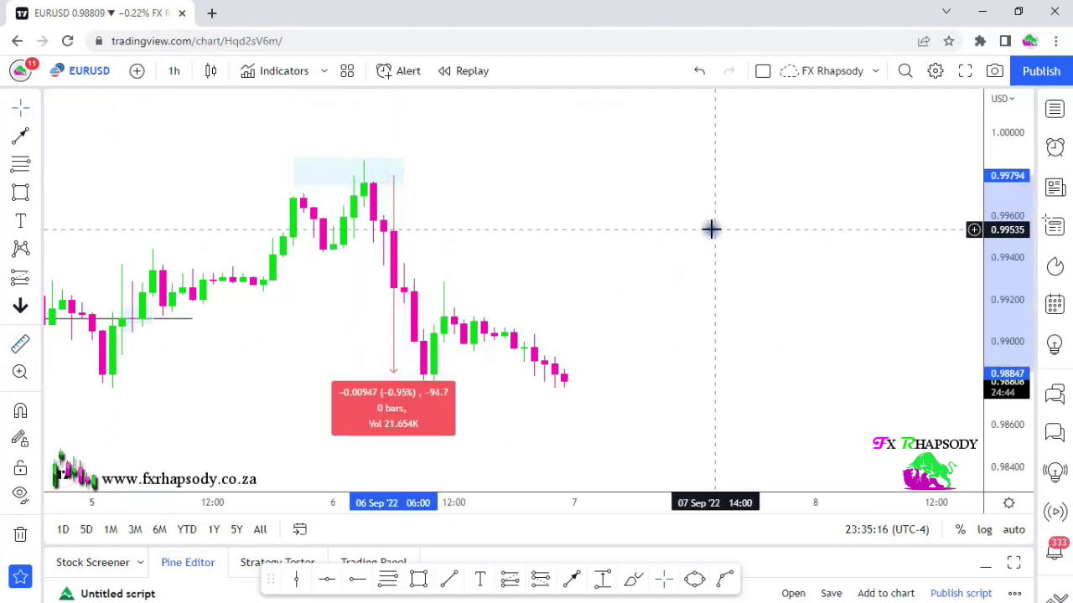
click(628, 237)
Step: Dismiss the advertisement and close the ad-free plan offer that covers the chart
drag(280, 328, 468, 348)
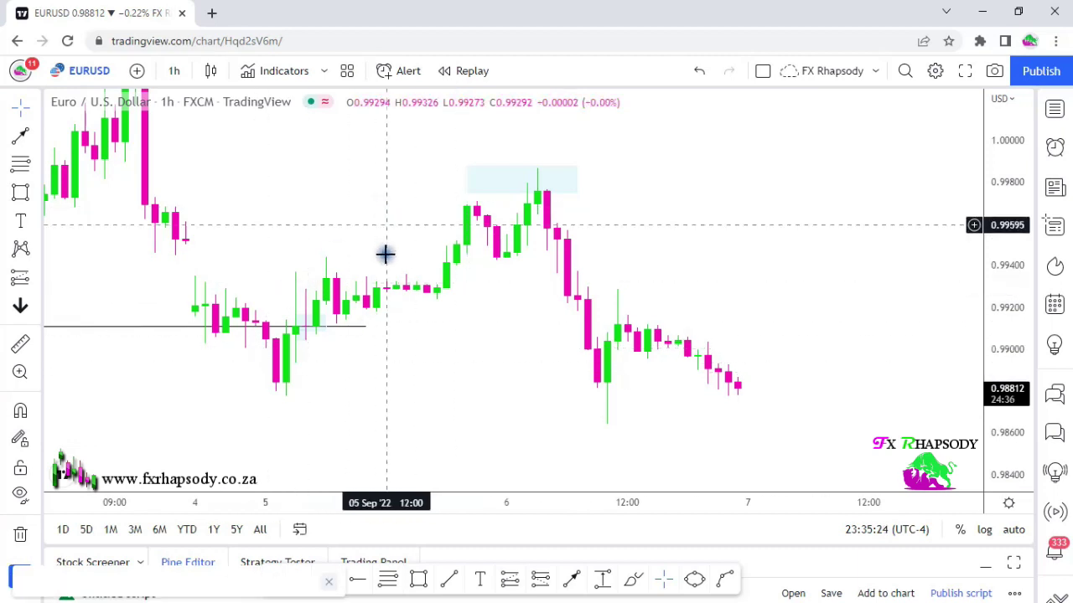
click(520, 192)
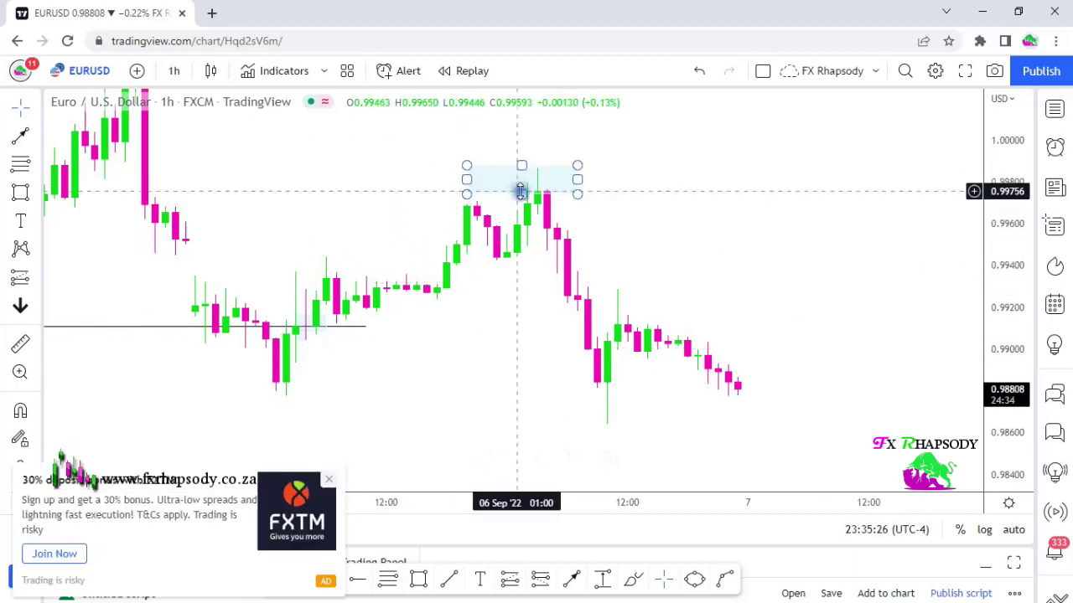
click(329, 480)
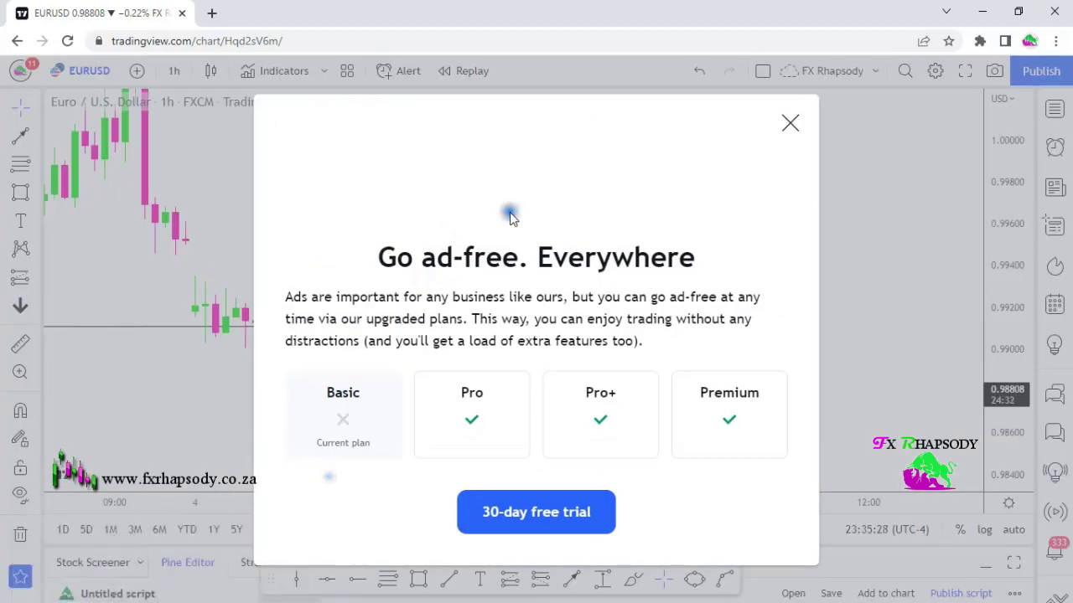
click(789, 124)
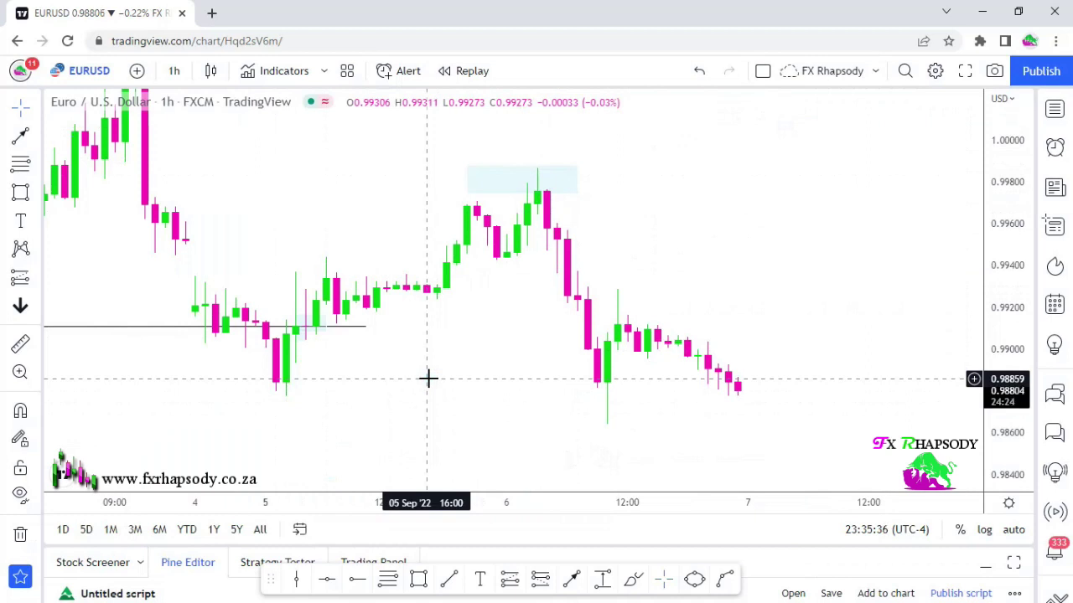
Step: Select the lower horizontal line near its 5 September end
drag(443, 383, 509, 402)
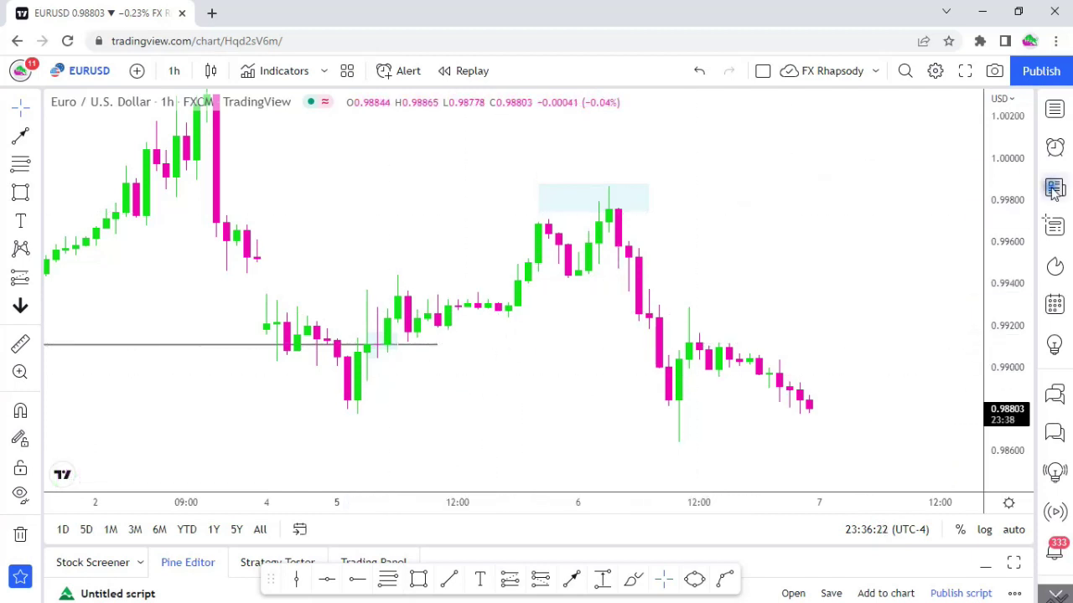
drag(1013, 199, 993, 237)
scroll(857, 271, down, 3)
drag(856, 277, 725, 323)
click(442, 387)
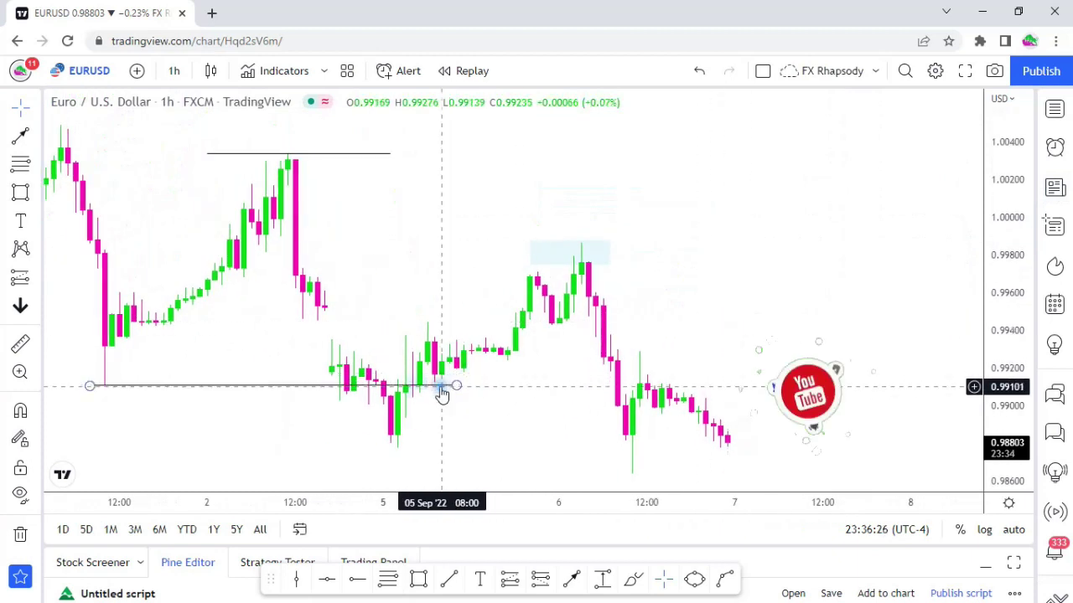